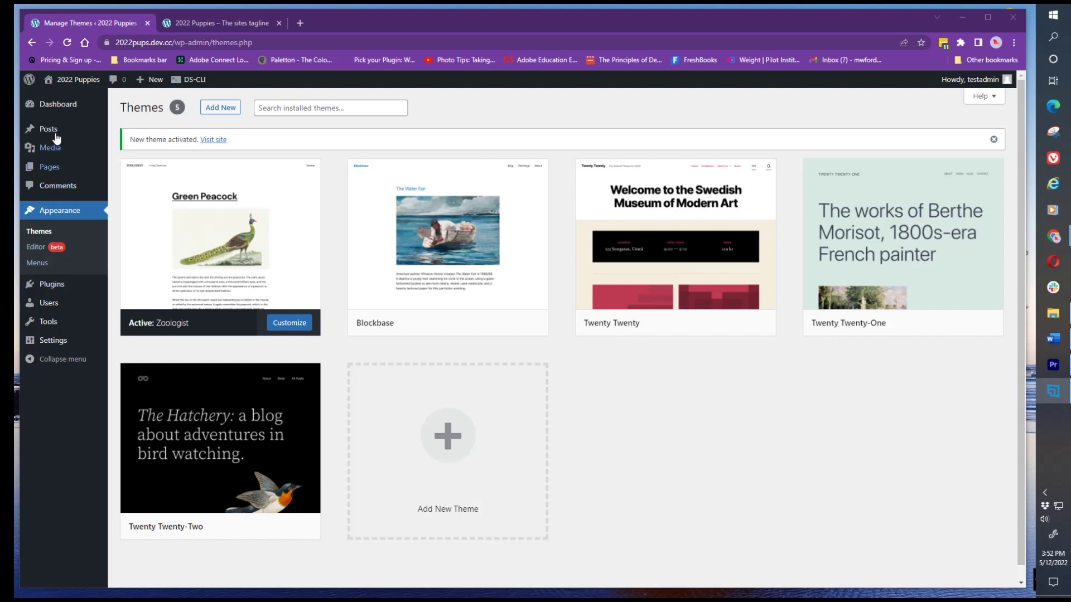
Open the site's general settings and change the site title to "Puppies and Dogs"
mouse_move(50, 343)
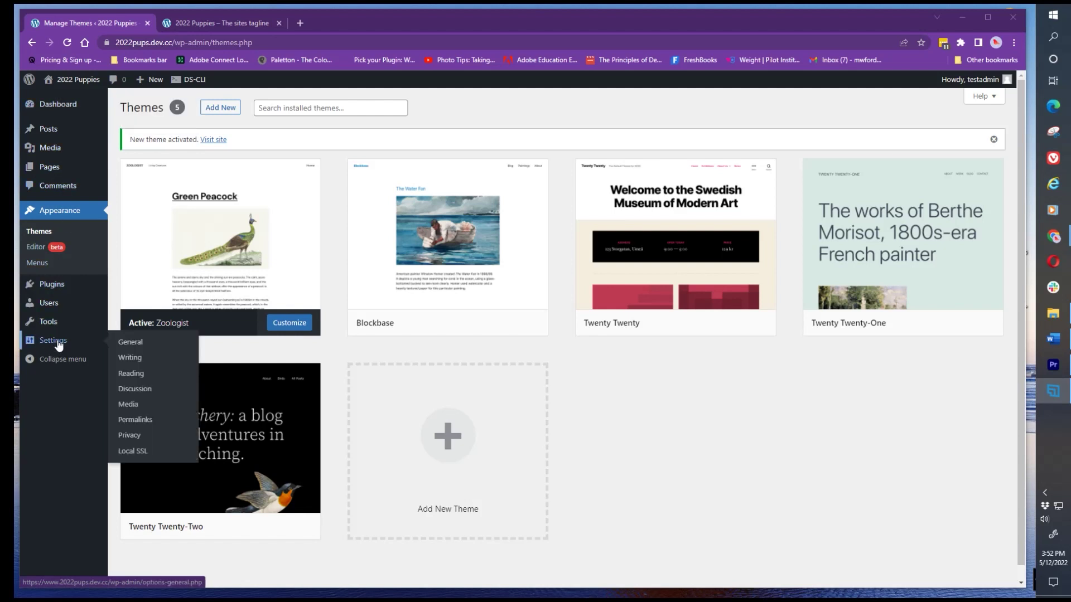
click(53, 340)
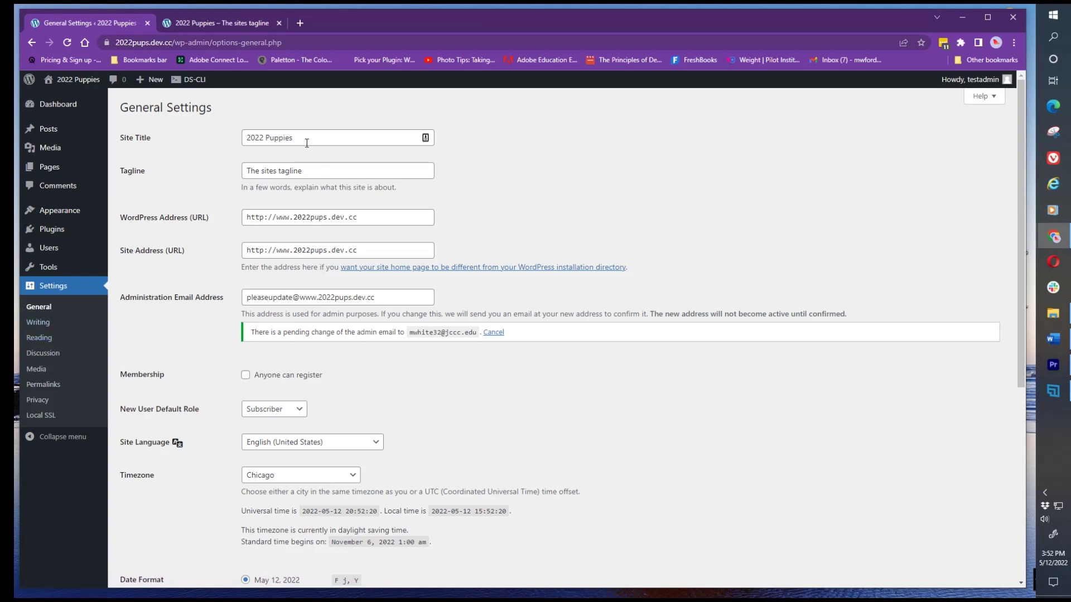
drag(307, 143, 225, 145)
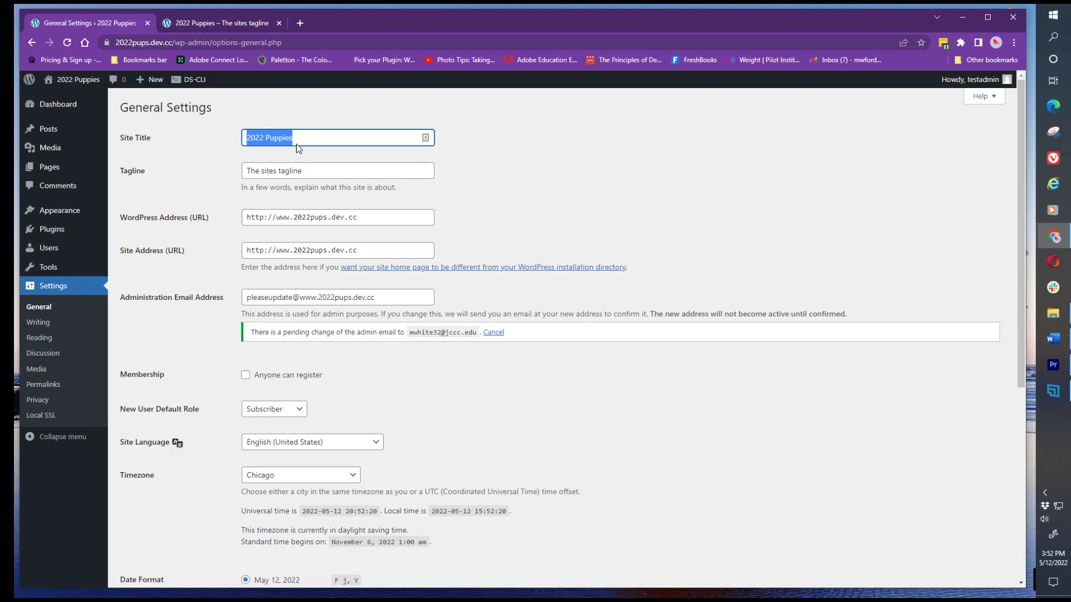
click(266, 138)
key(BackSpace)
key(BackSpace)
key(BackSpace)
key(BackSpace)
key(BackSpace)
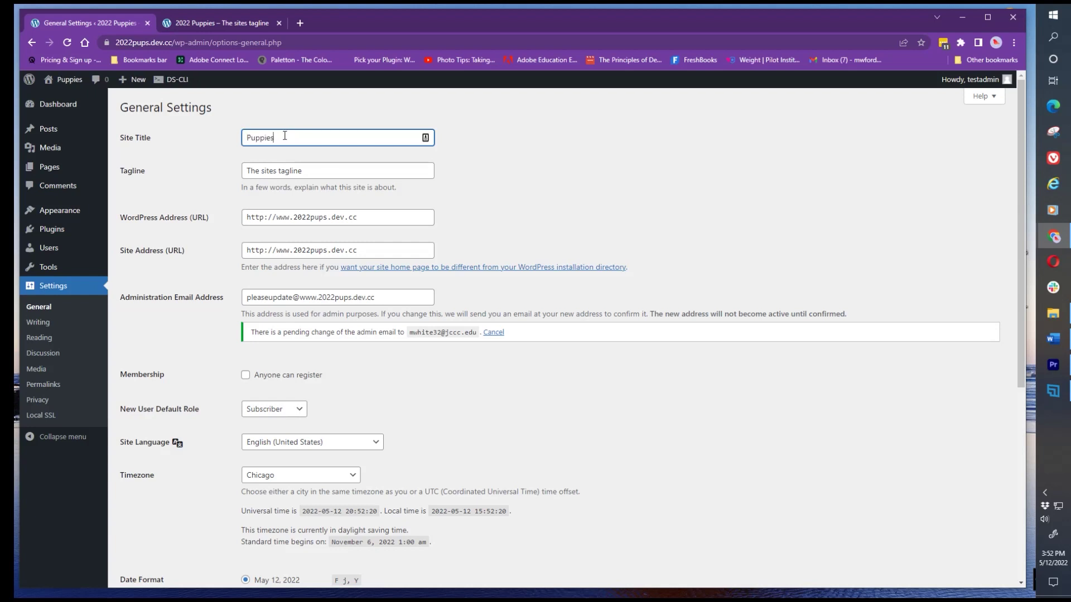
text(and )
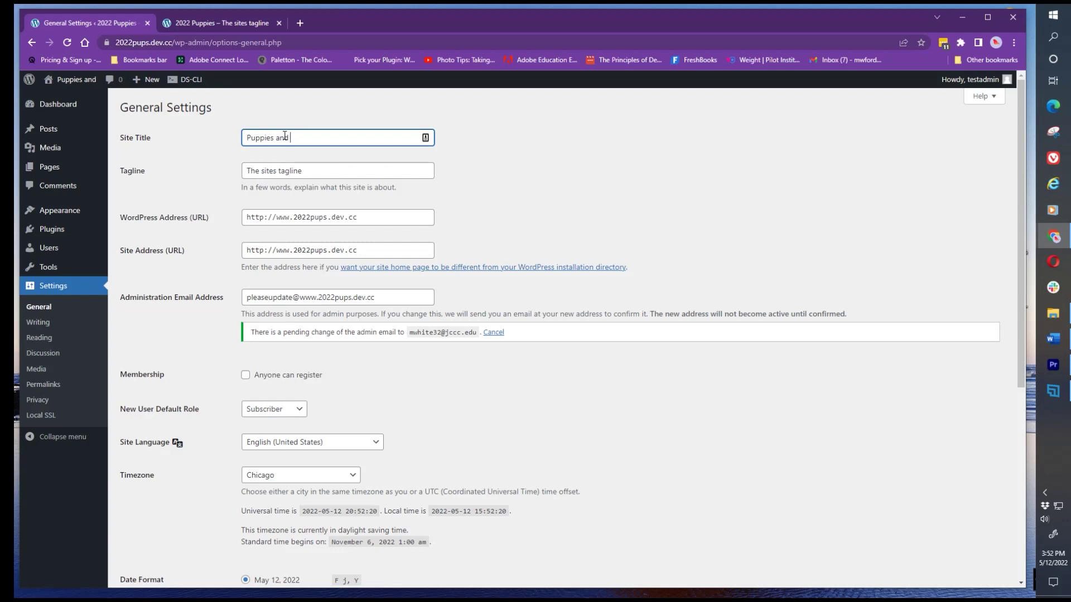
text(Dog)
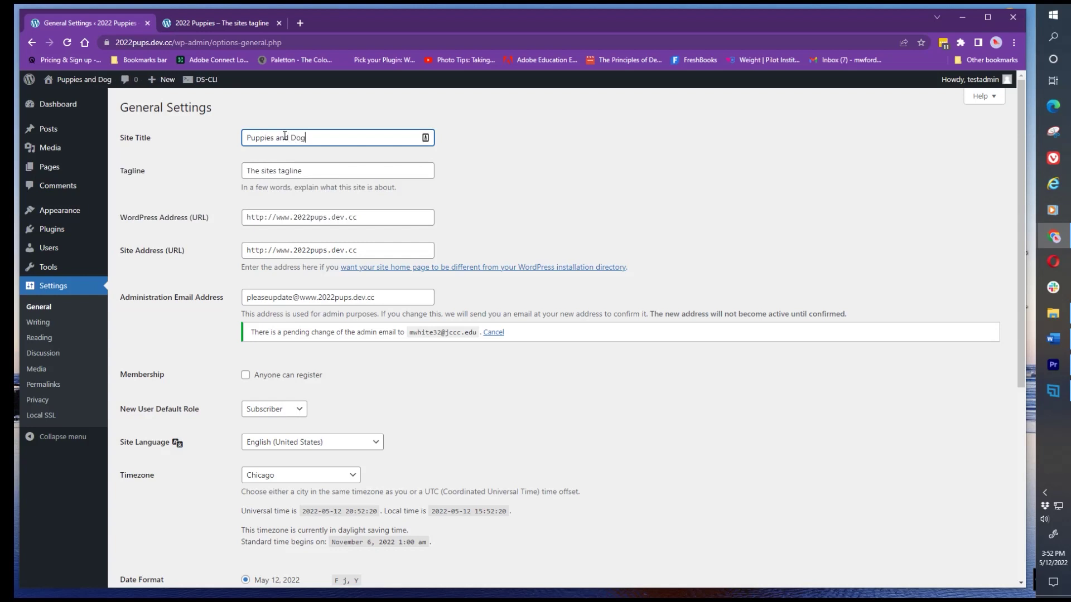
text(s)
Replace the site tagline with "Learning and Loving"
drag(324, 170, 178, 172)
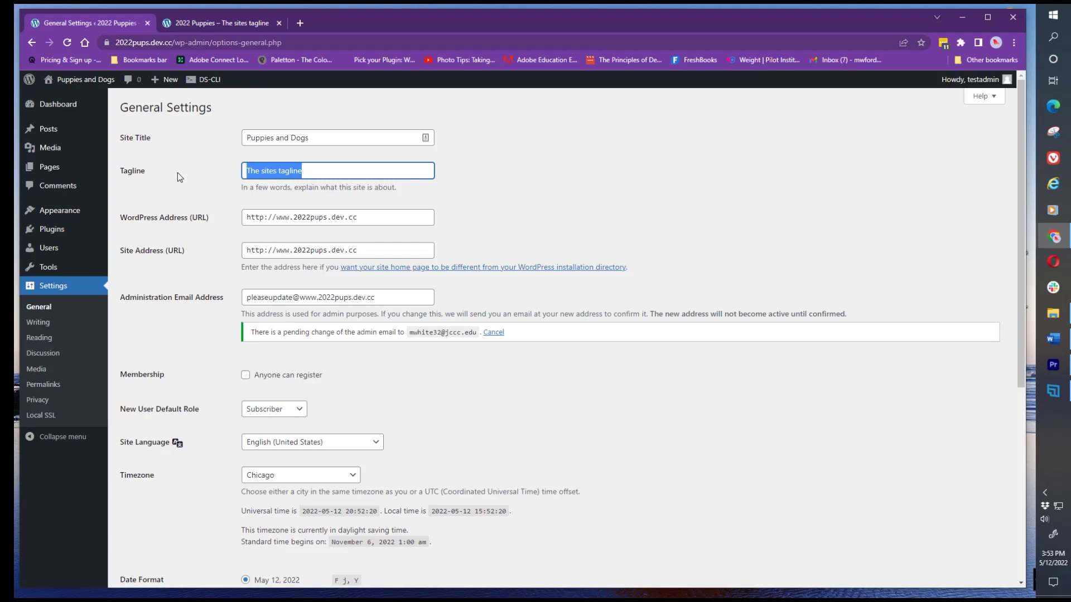
text(le)
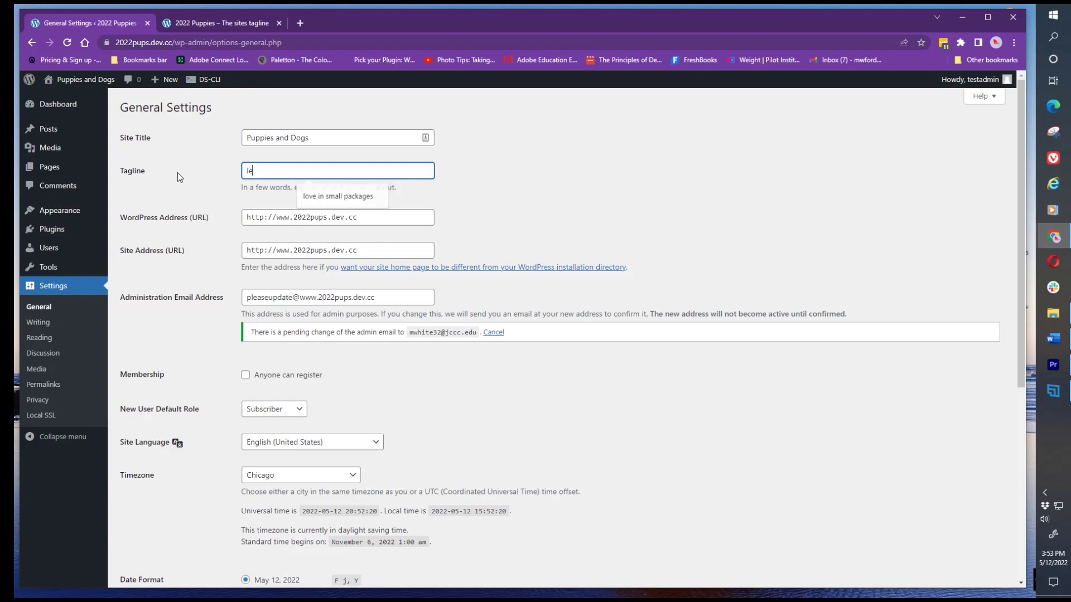
text(arning a)
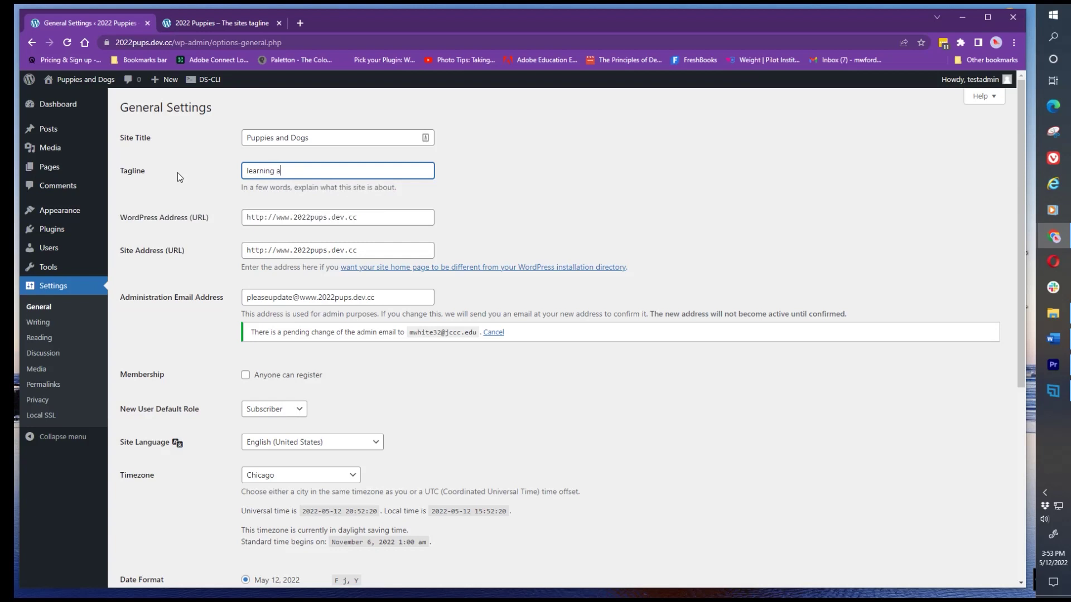
text(nd Loving)
click(251, 170)
key(BackSpace)
text(L)
Examine the administration email address and the list of city timezones available for the site
drag(271, 295, 391, 299)
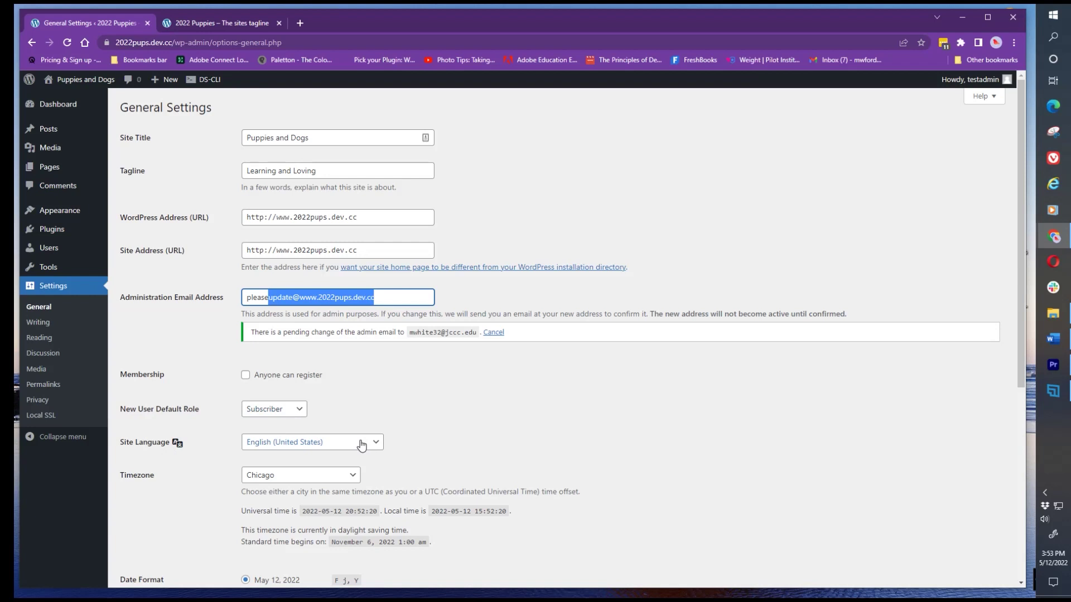
scroll(477, 390, down, 2)
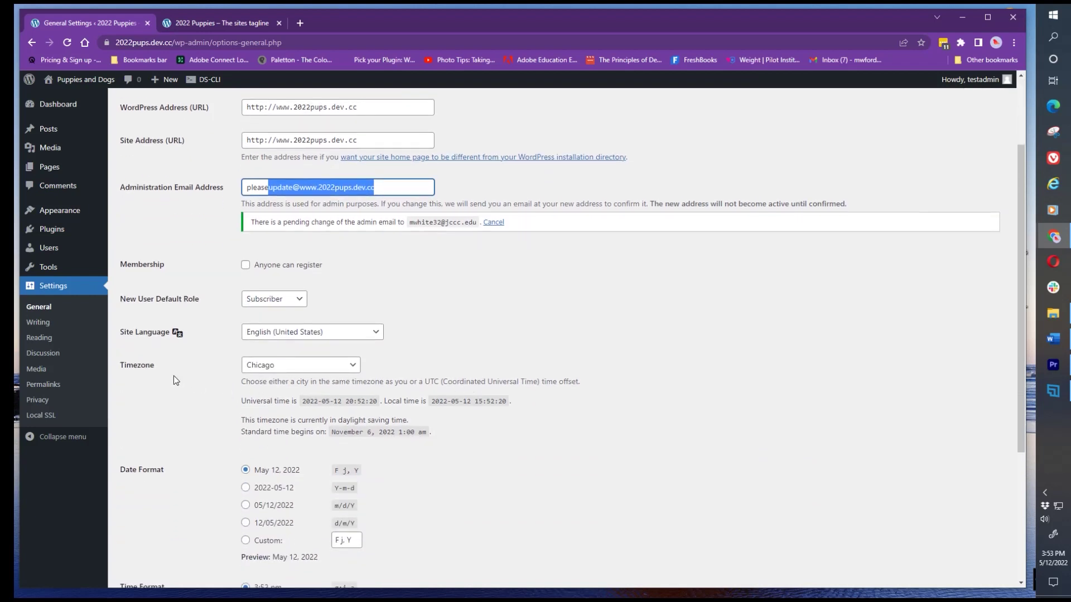
click(353, 367)
scroll(317, 410, up, 4)
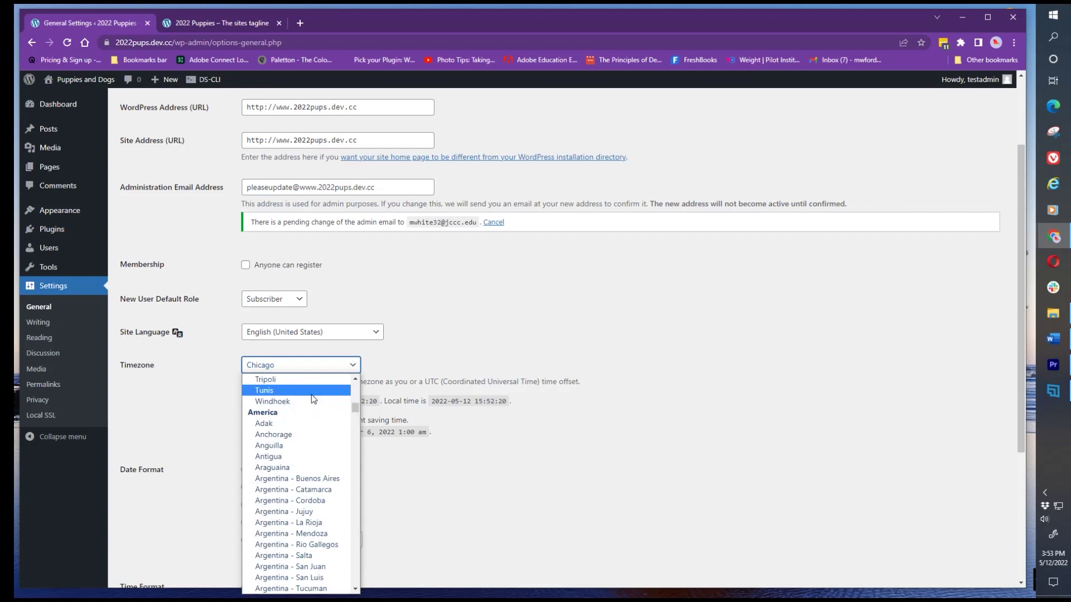
scroll(312, 410, up, 8)
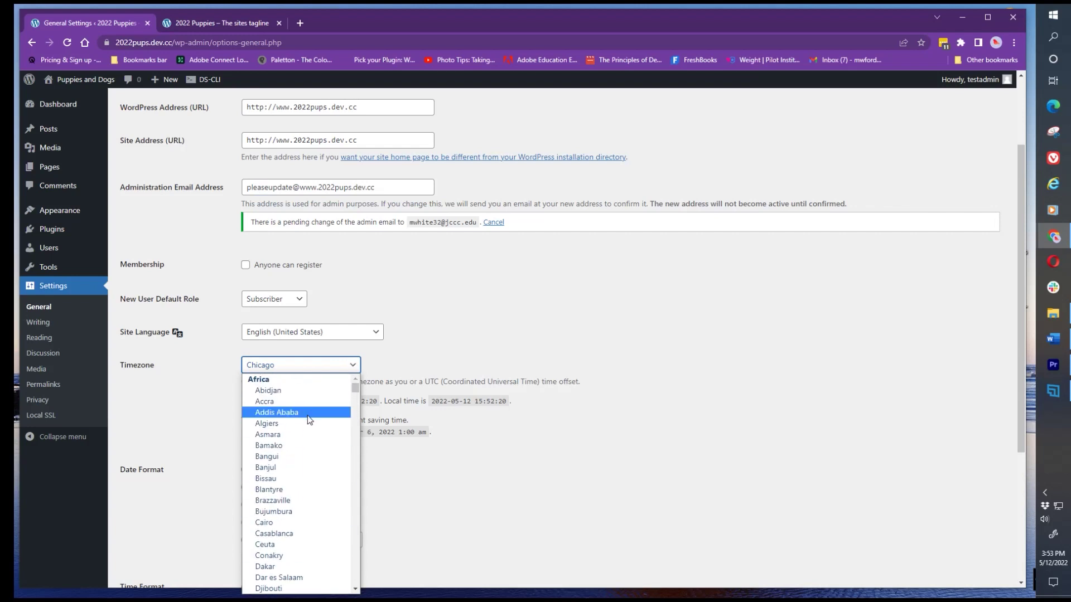
scroll(307, 417, down, 12)
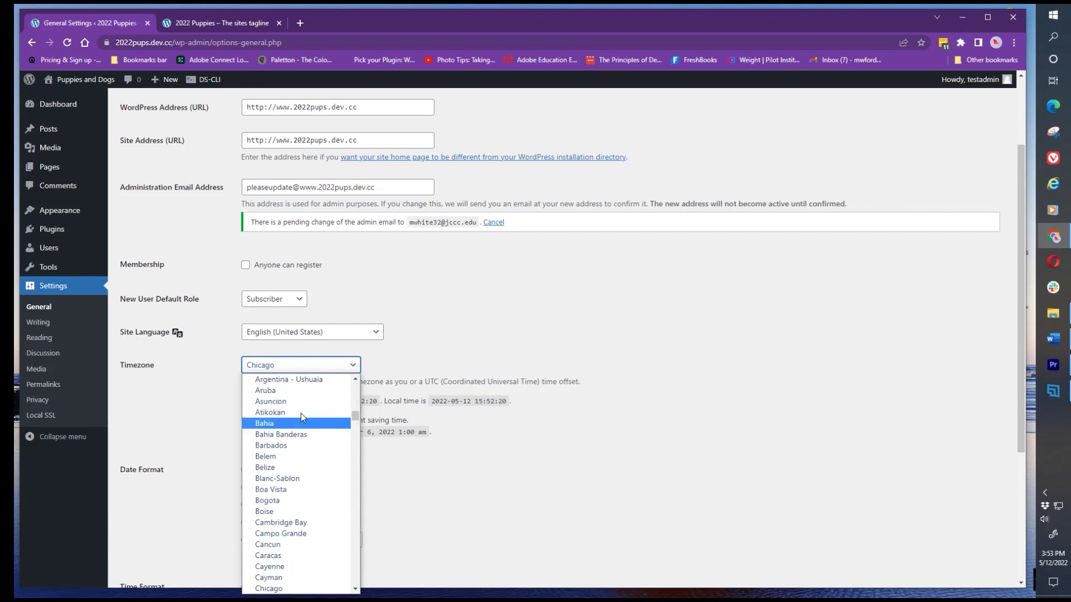
click(295, 366)
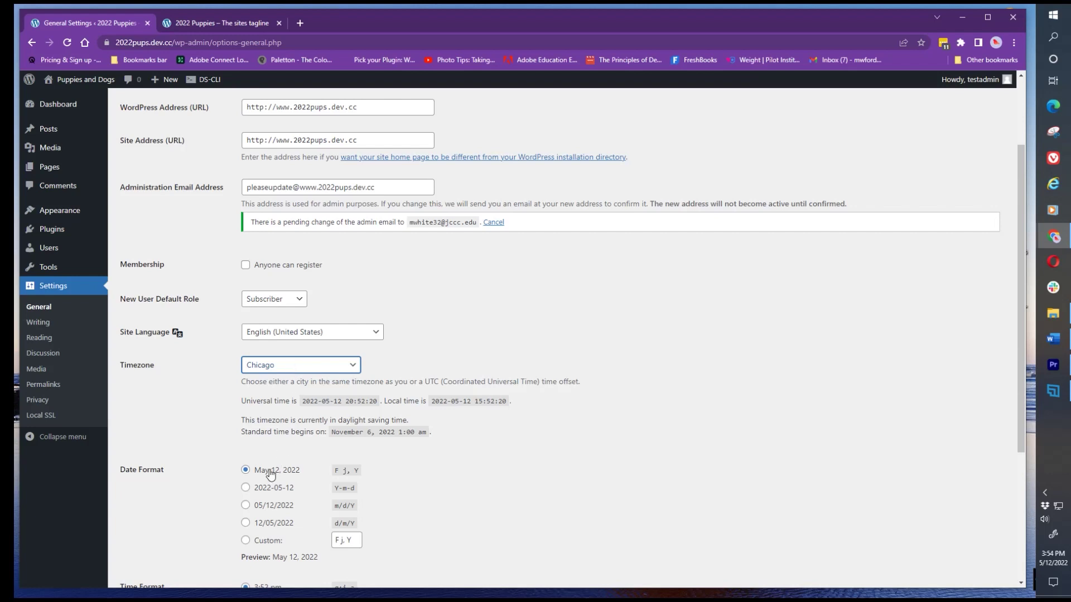
Set the date format to m/d/Y and the week to start on Sunday, and save the general settings
click(246, 506)
scroll(461, 490, down, 1)
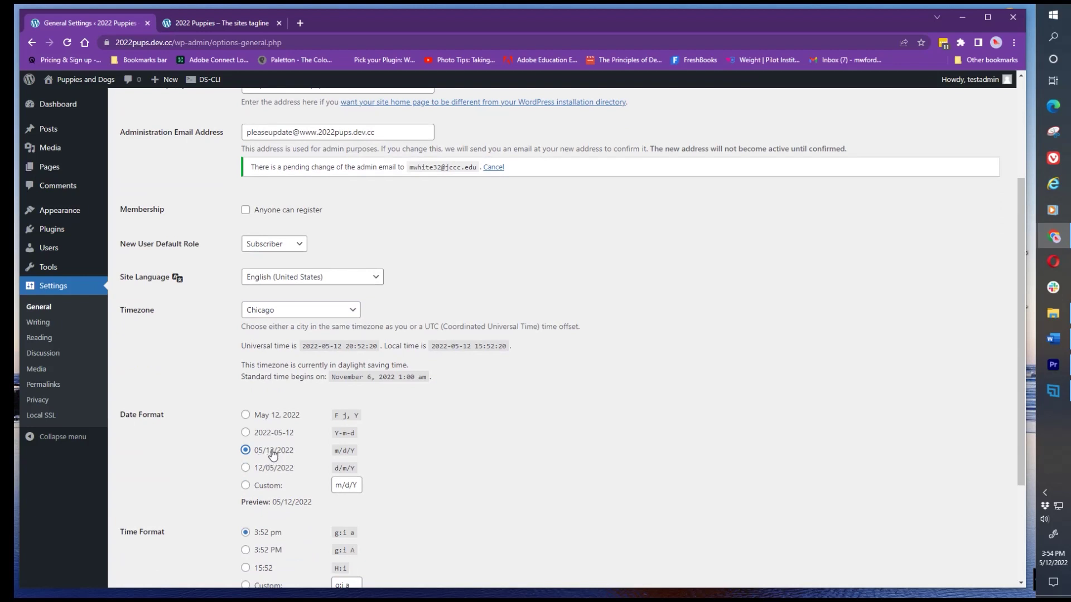
scroll(510, 443, down, 2)
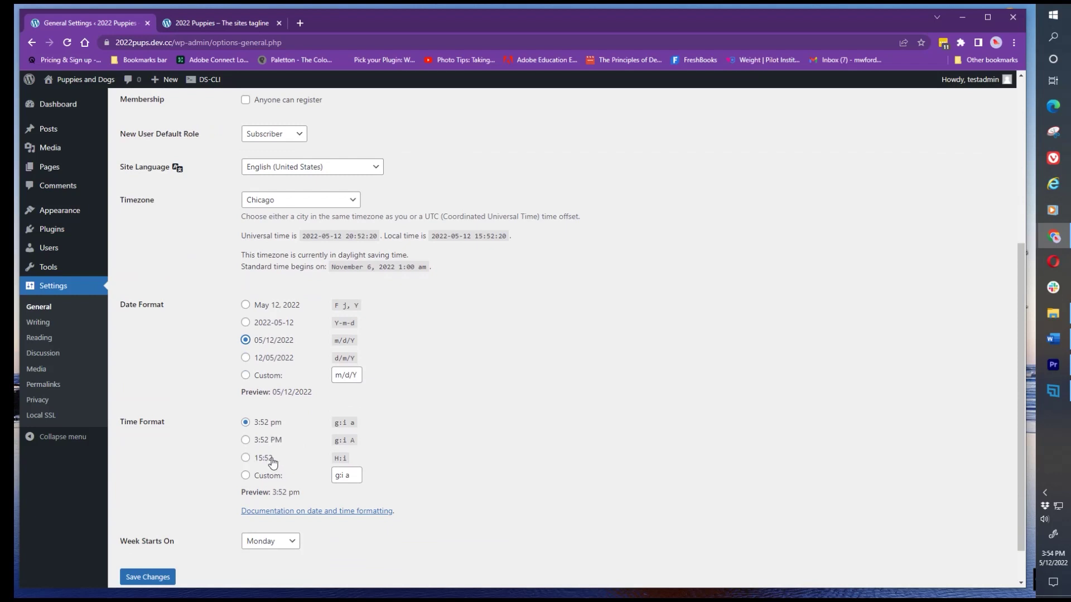
scroll(404, 467, down, 1)
click(290, 497)
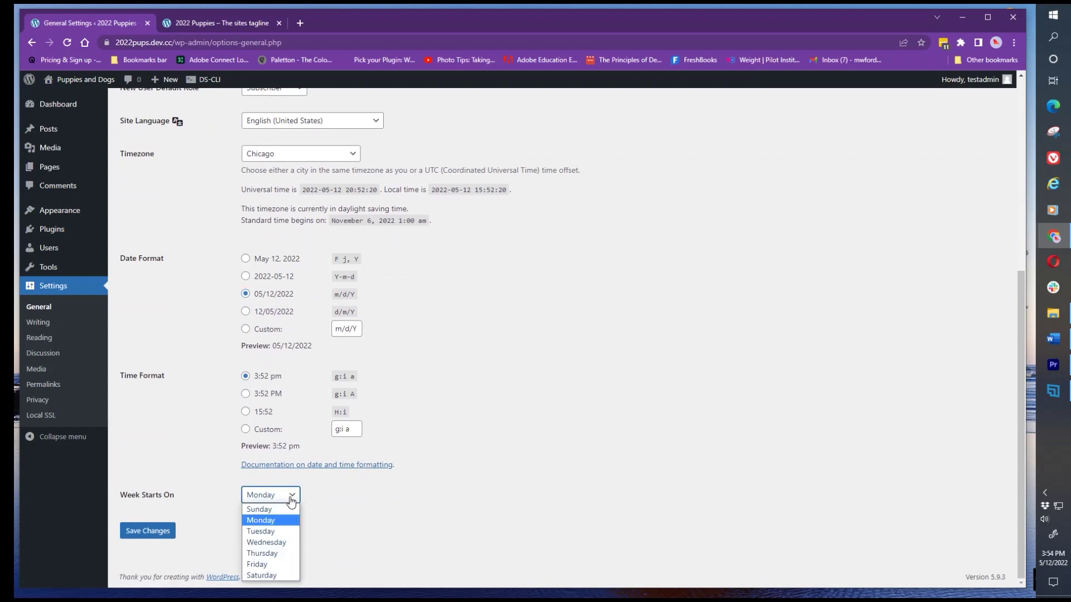
click(267, 510)
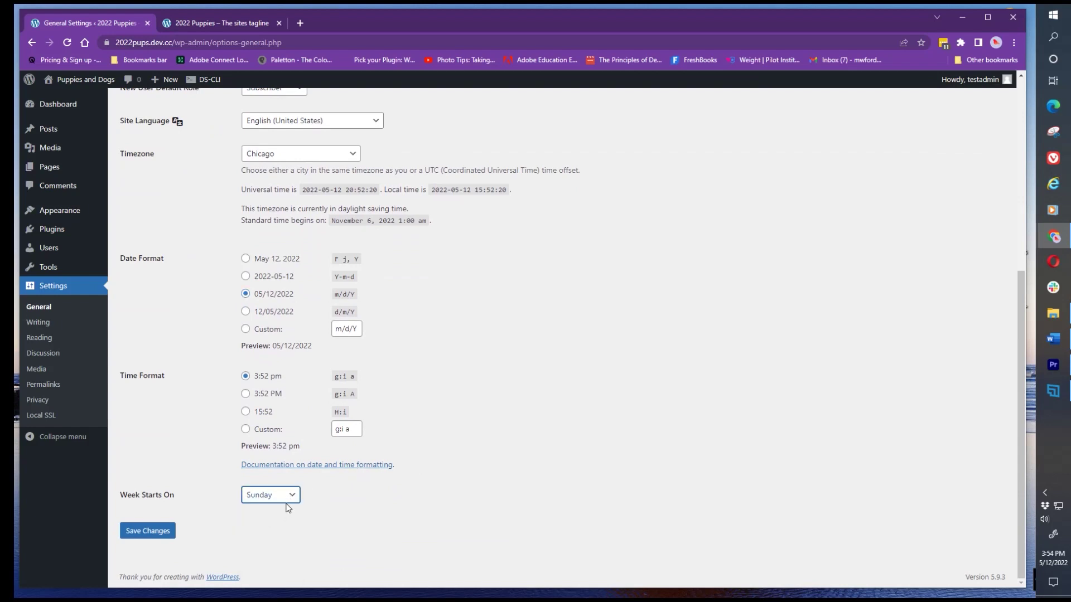
click(166, 534)
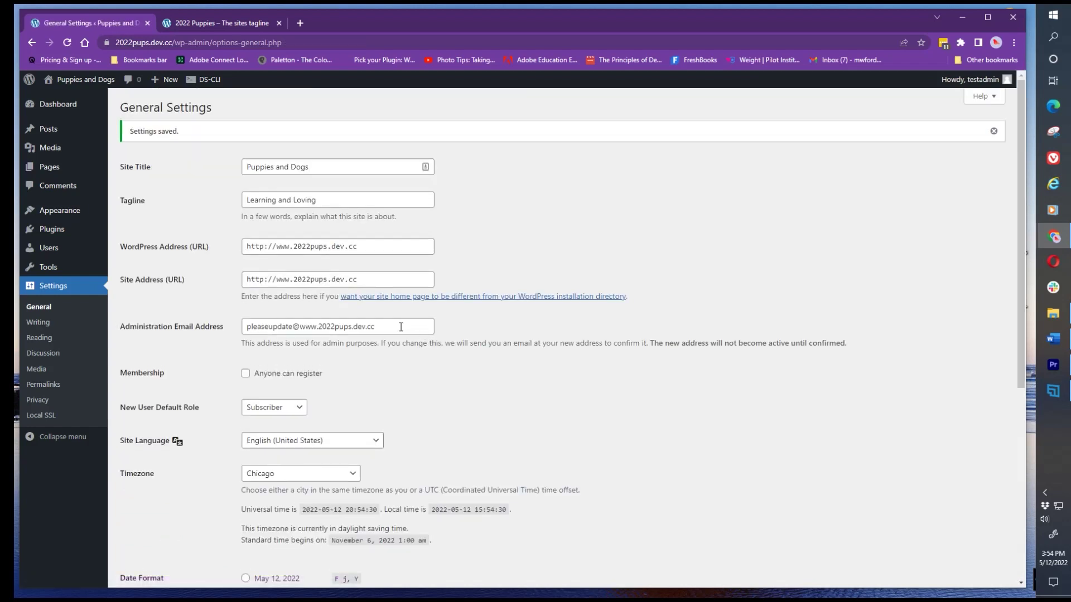
drag(401, 327, 222, 336)
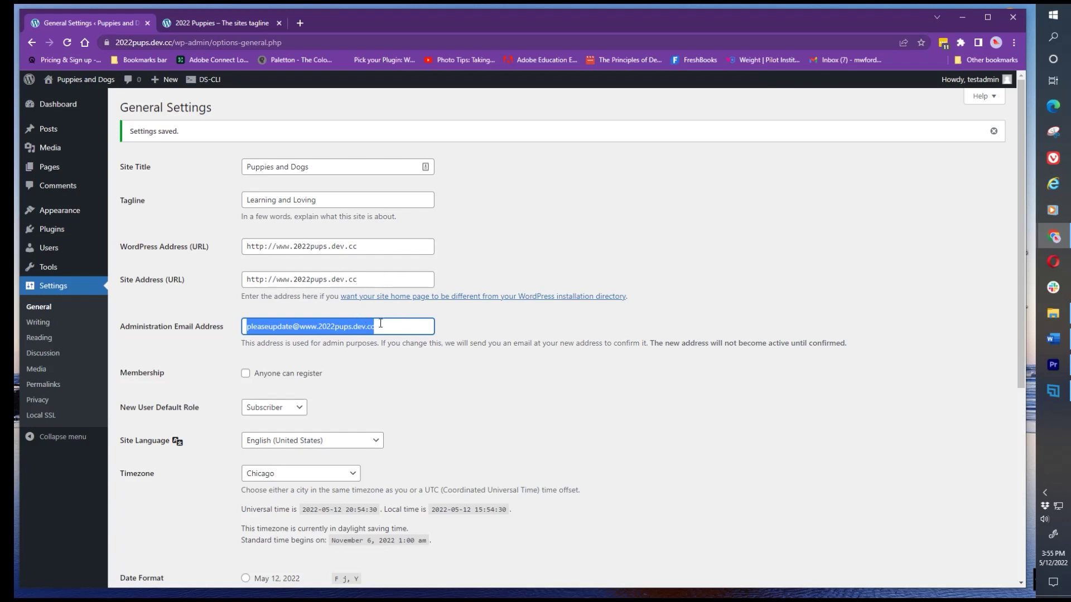
scroll(237, 397, down, 2)
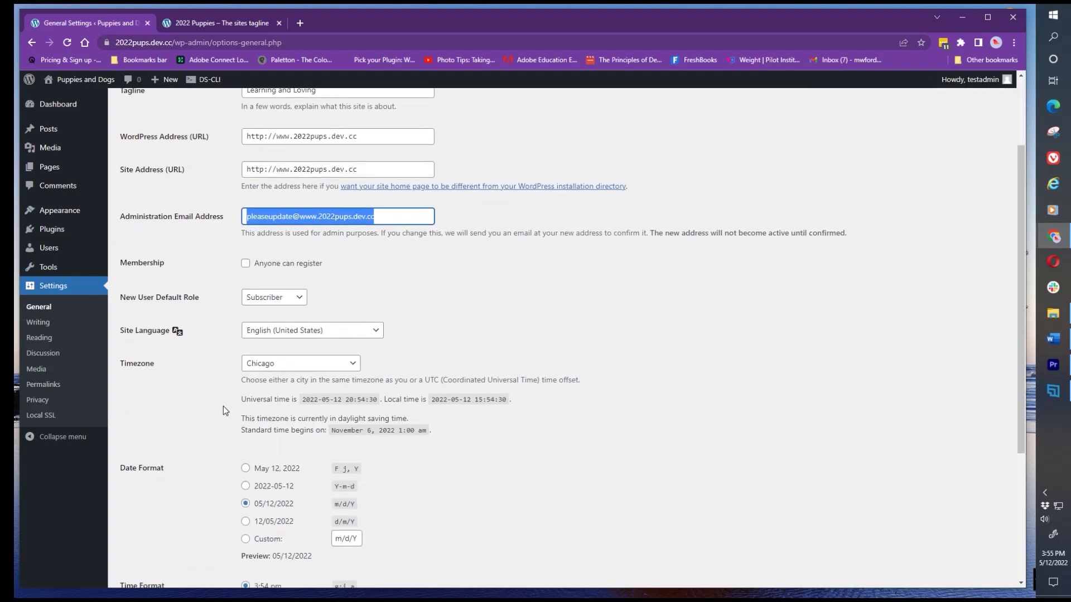
In the writing settings, set the default post category to Puppies and the default post format to Standard
click(38, 325)
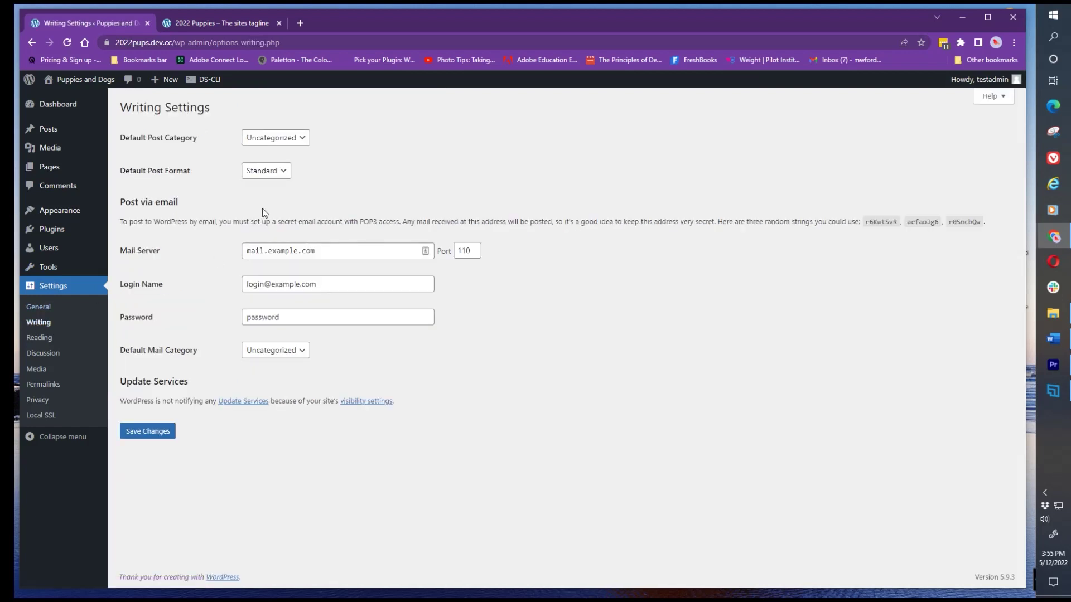
click(303, 142)
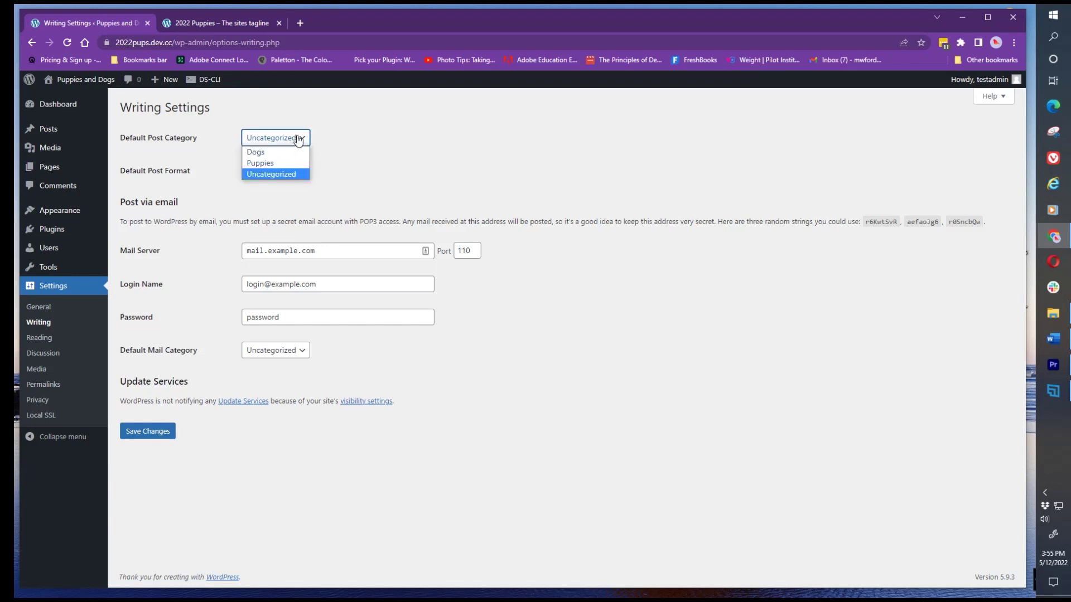
click(270, 164)
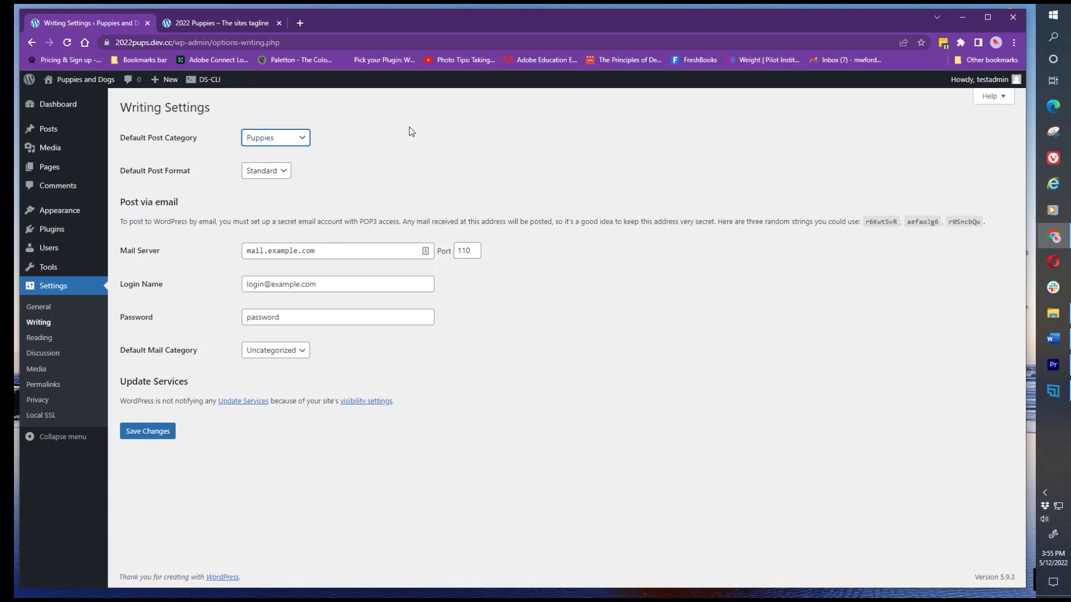
click(283, 171)
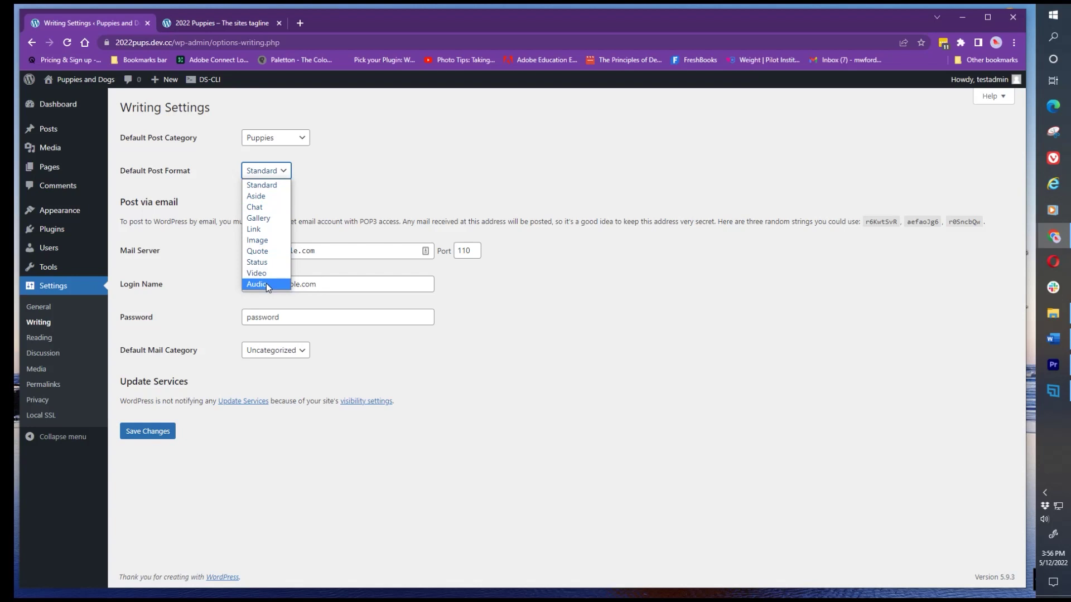
click(262, 186)
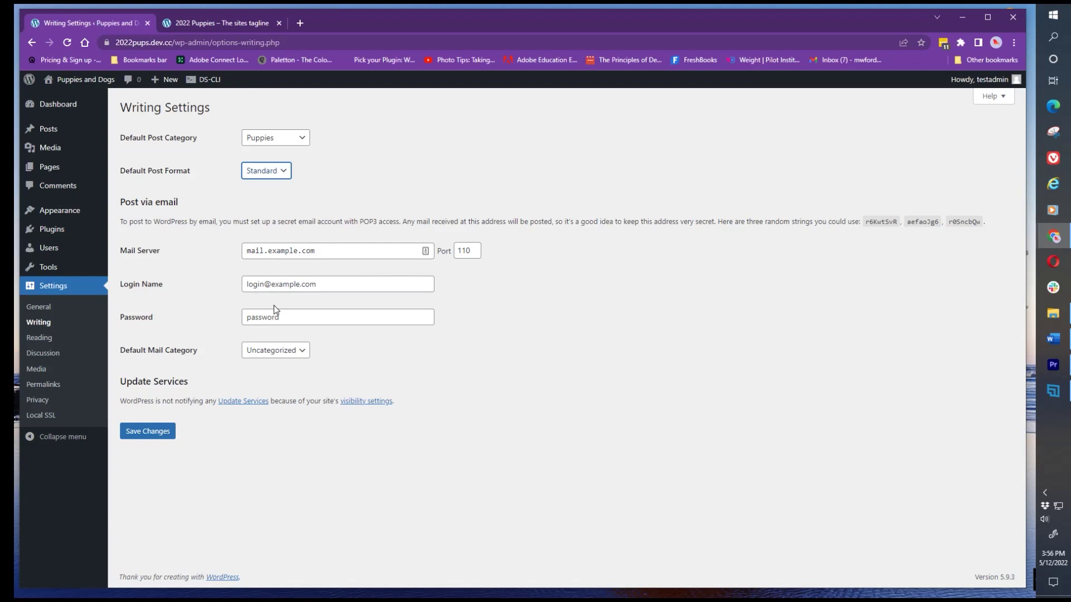
Set the default mail category to Puppies and save the writing settings
click(294, 351)
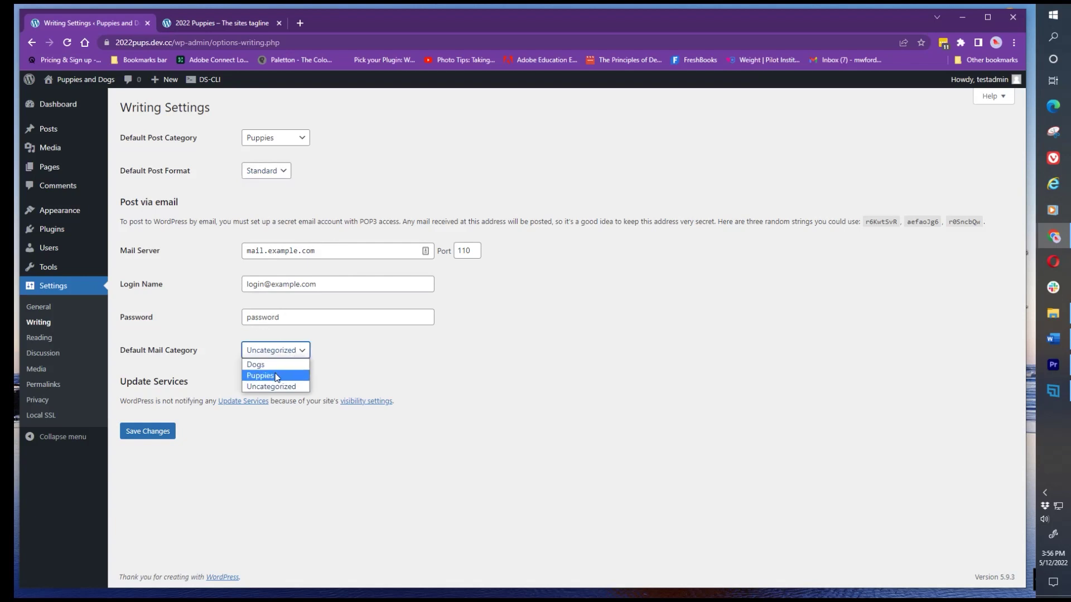
click(277, 376)
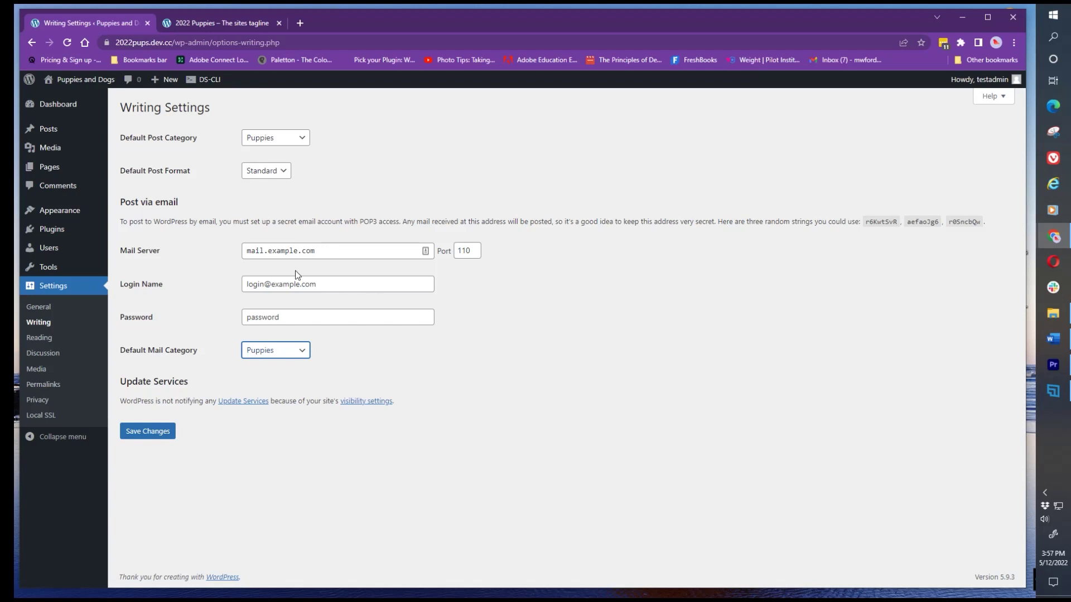
click(143, 434)
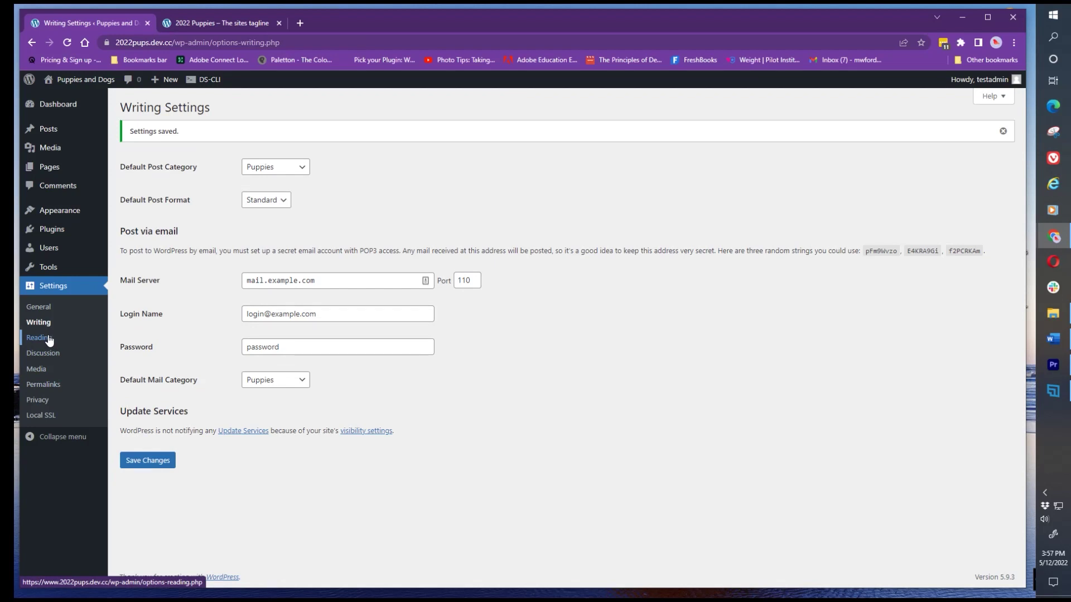
In the reading settings, limit blog pages to 5 posts and syndication feeds to the 5 most recent items
click(48, 339)
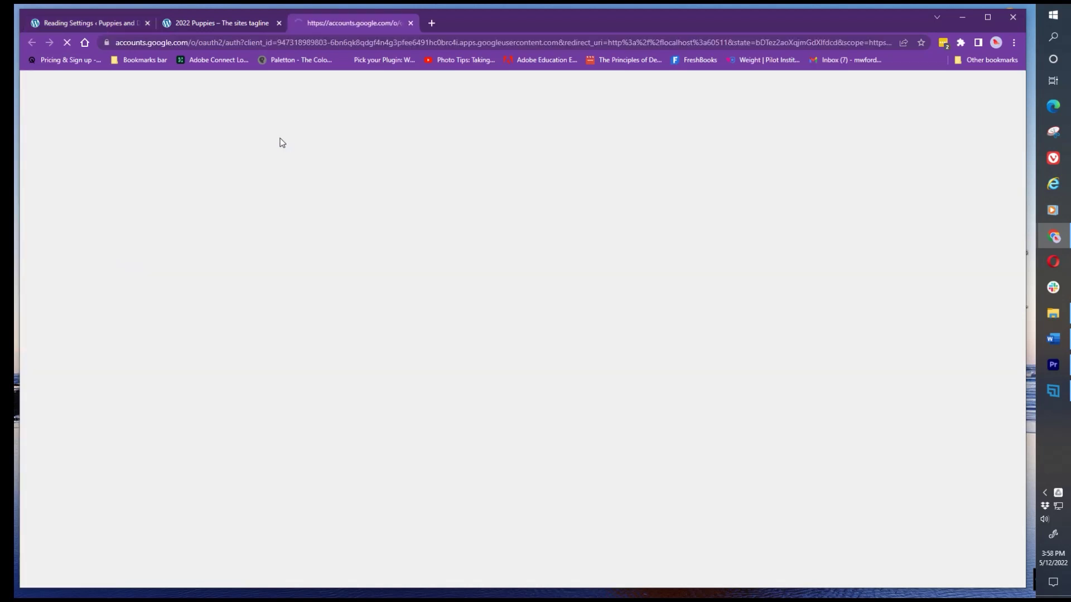
click(414, 24)
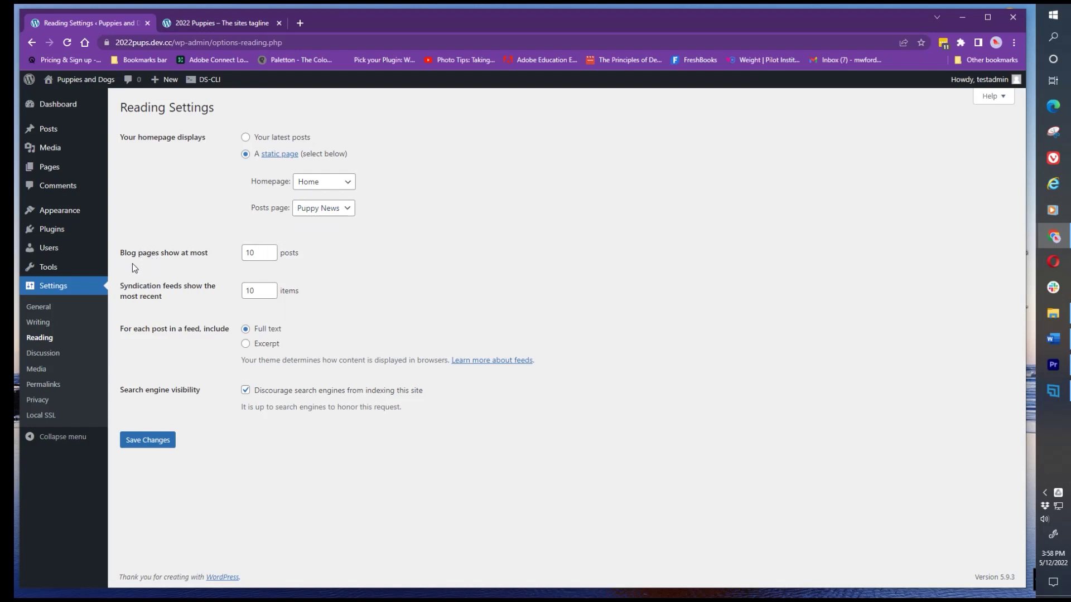
double_click(250, 252)
click(257, 255)
drag(257, 256, 224, 259)
click(262, 292)
text(5)
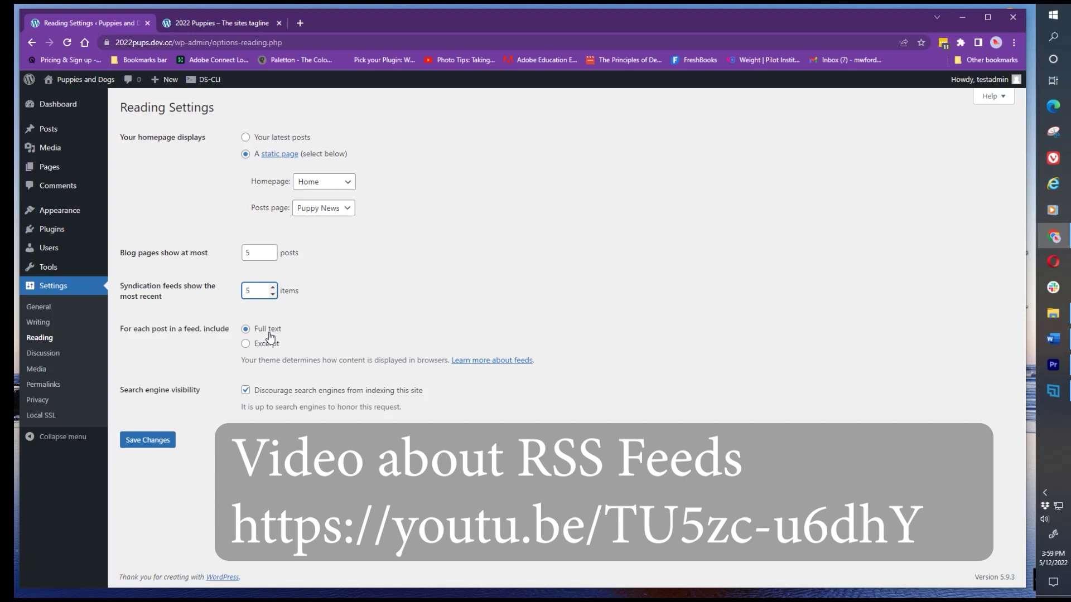
Have feeds include only an excerpt of each post, and save the reading settings
click(248, 346)
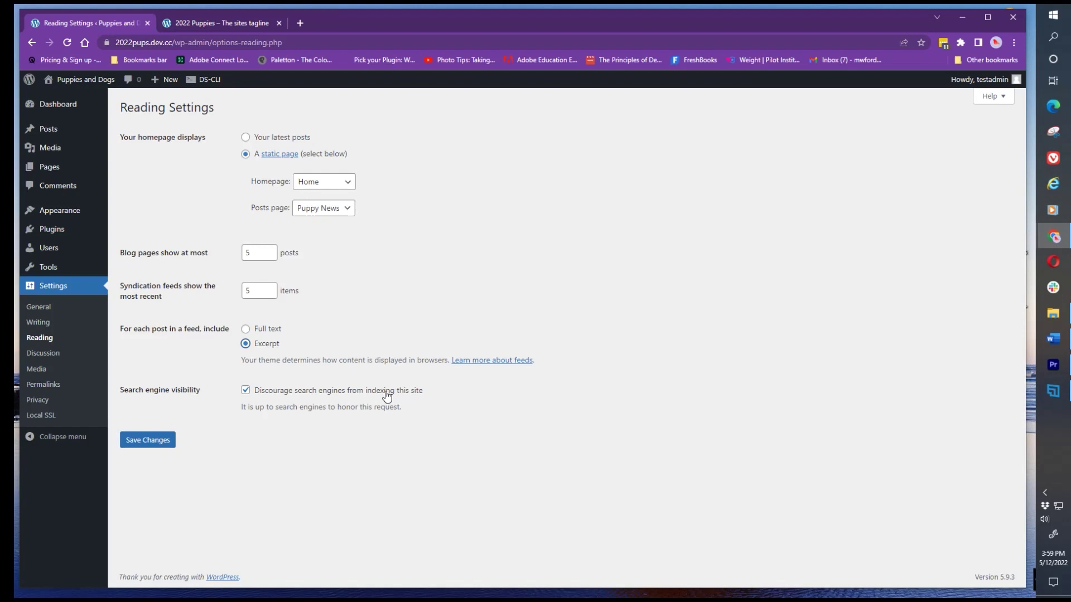
click(249, 398)
click(248, 395)
click(161, 446)
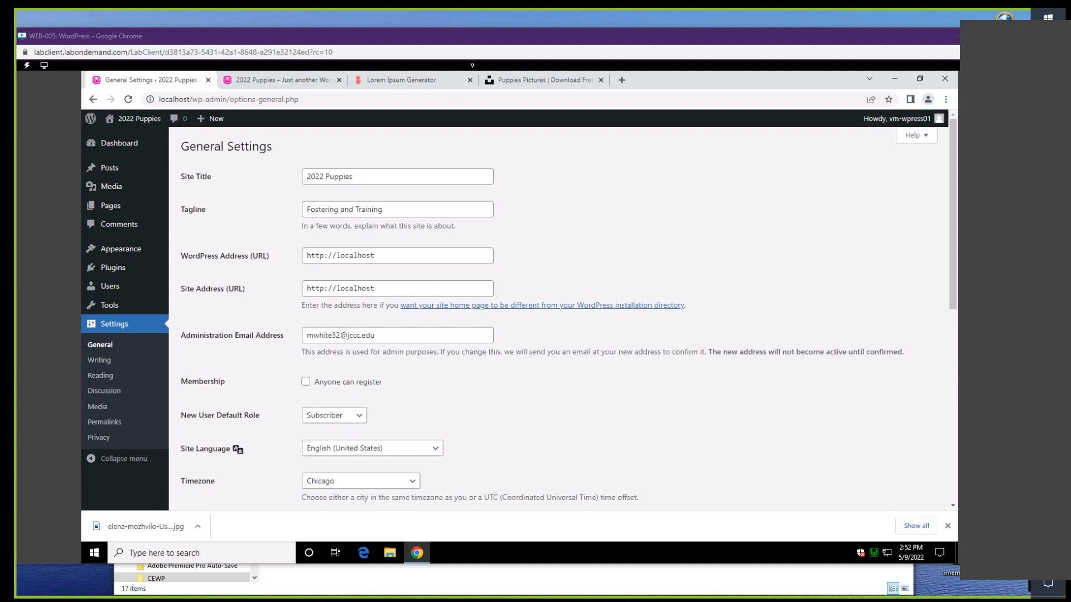
Look at the wordpress feed collection in Feedly, and return to the site's reading settings
drag(957, 264, 217, 126)
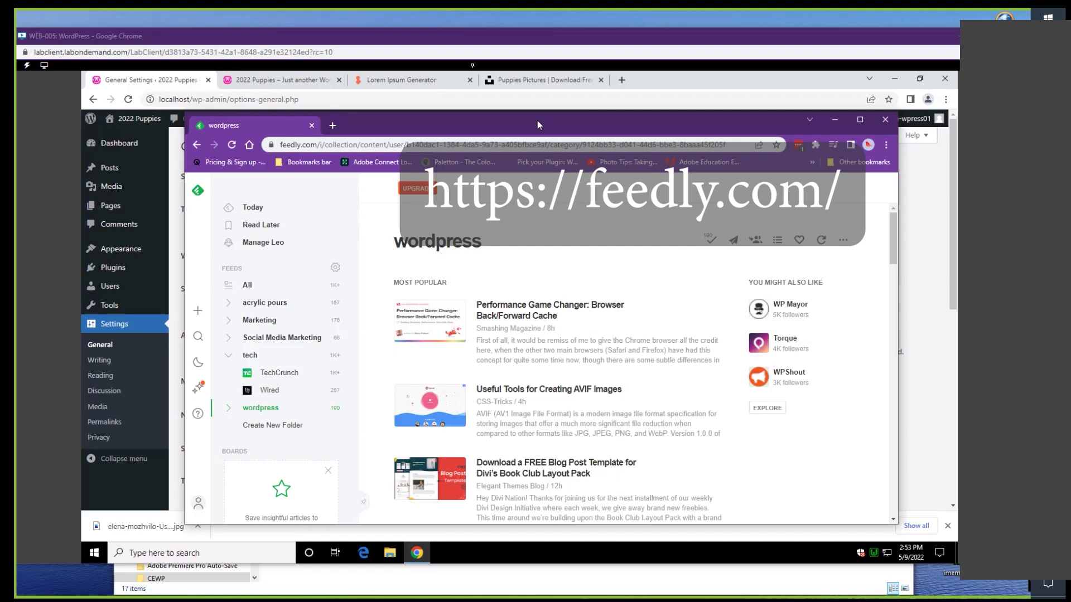
drag(537, 121, 1068, 134)
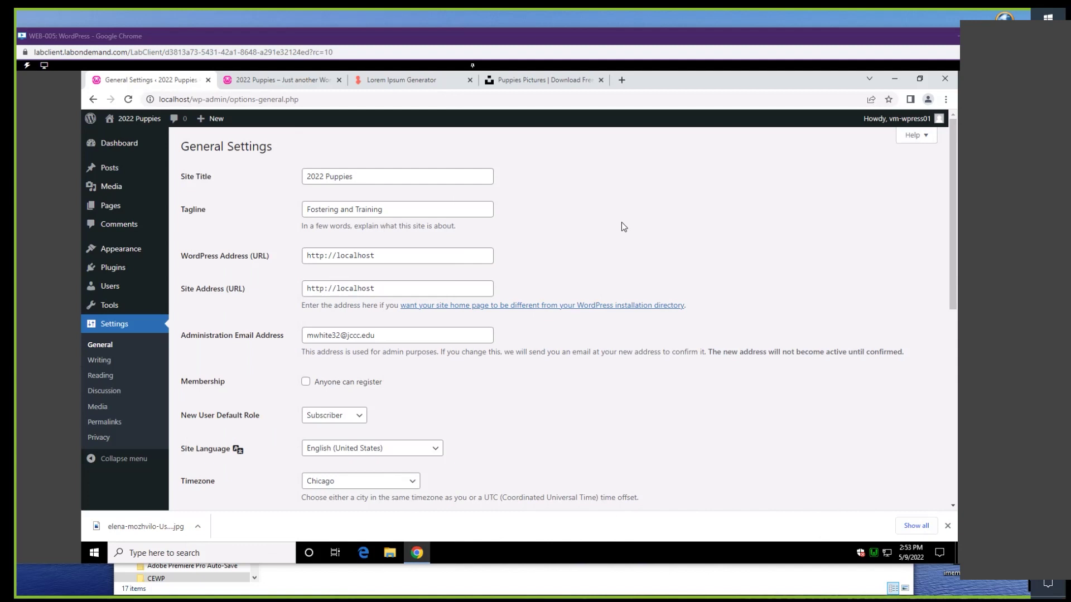
click(117, 381)
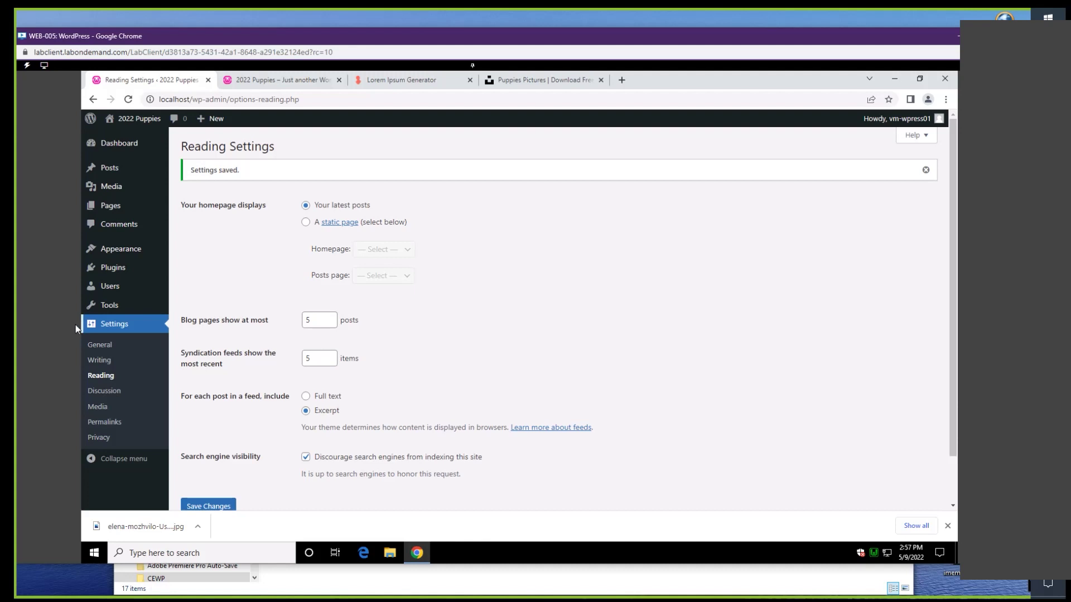
In the discussion settings, display newer comments at the top of each page
click(121, 393)
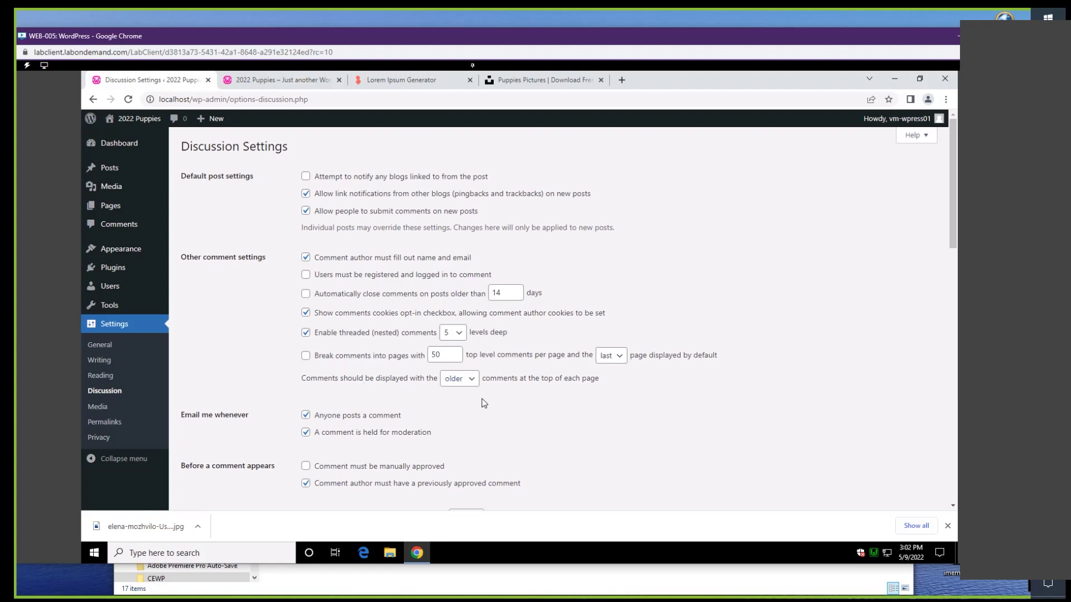
click(472, 379)
scroll(504, 417, down, 2)
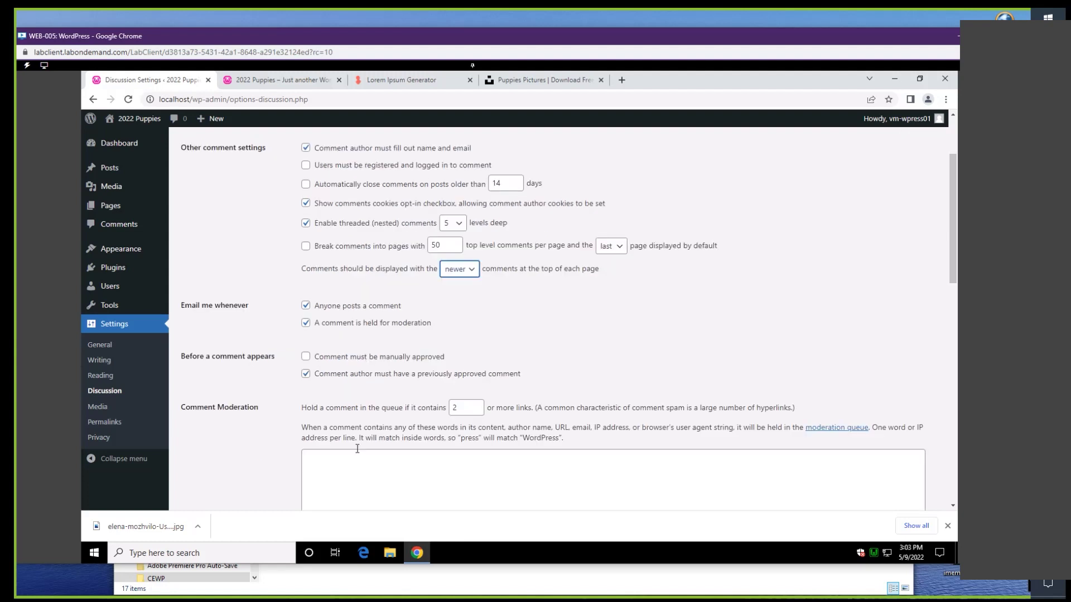
Require comments to be manually approved before they appear, and save the discussion settings
click(305, 359)
scroll(630, 338, down, 2)
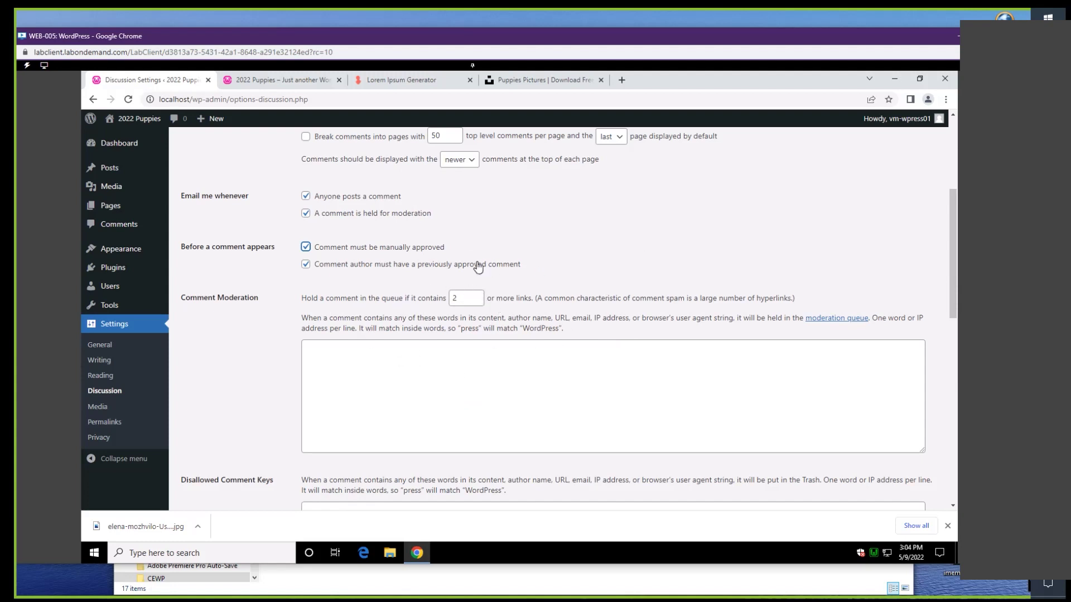
scroll(611, 325, down, 2)
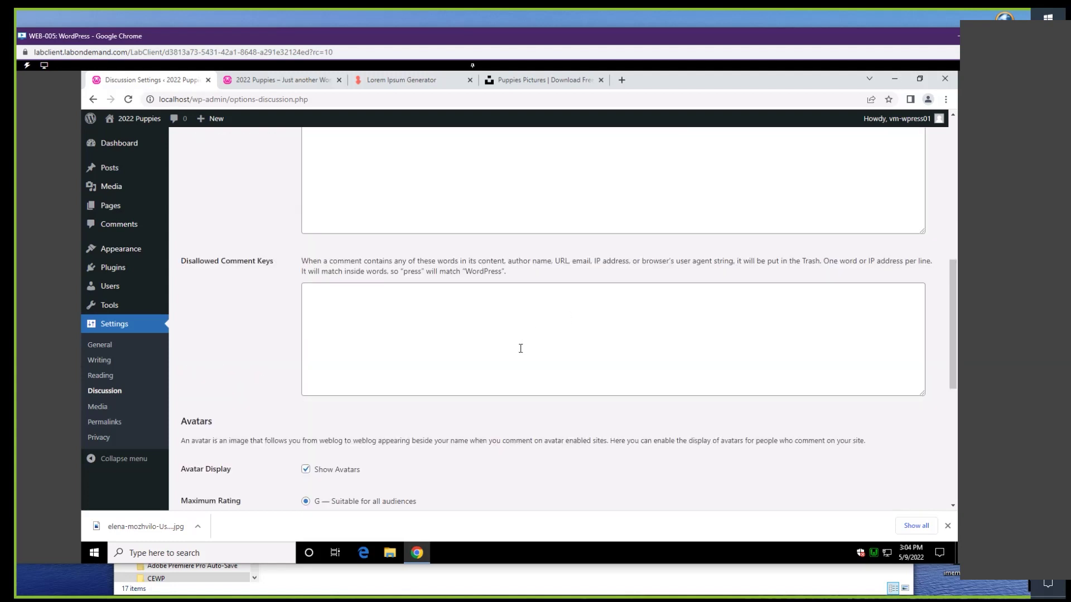
scroll(521, 351, down, 2)
scroll(531, 362, down, 4)
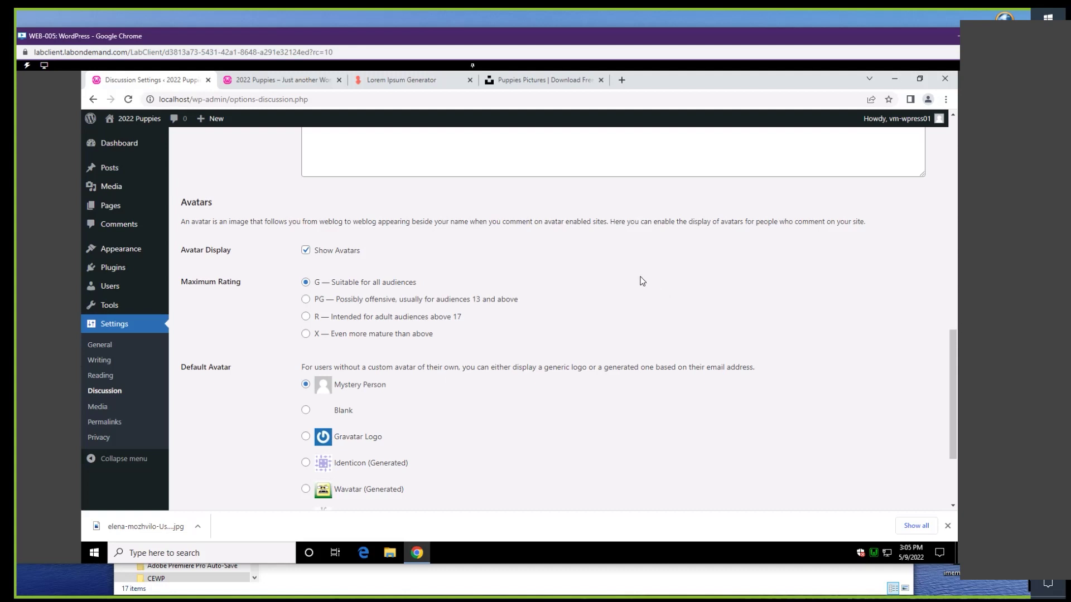
scroll(636, 301, down, 3)
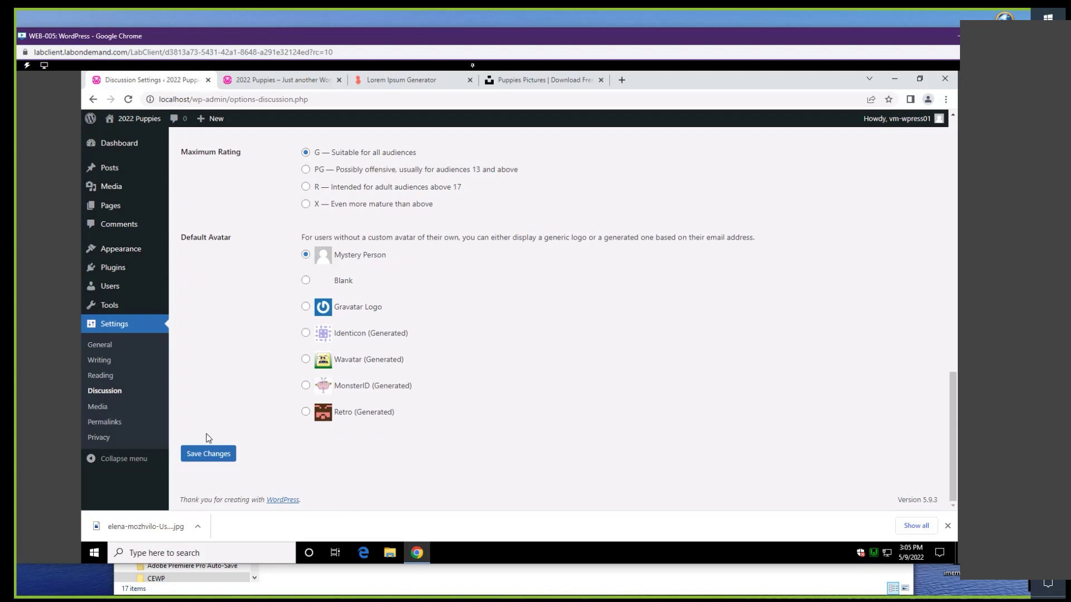
scroll(518, 356, up, 6)
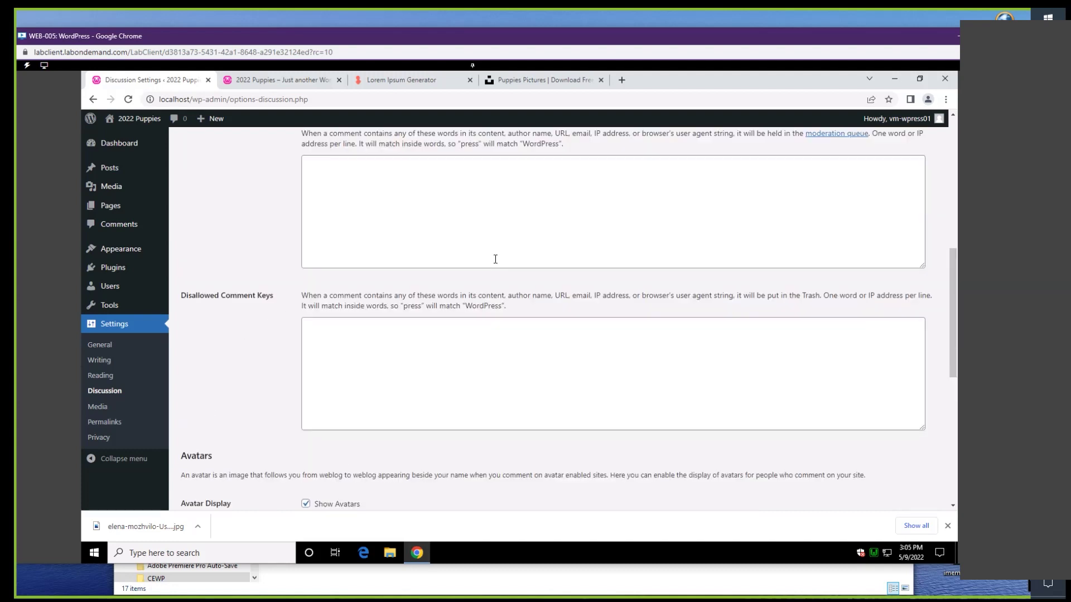
scroll(465, 287, up, 5)
scroll(464, 282, down, 5)
scroll(467, 285, down, 8)
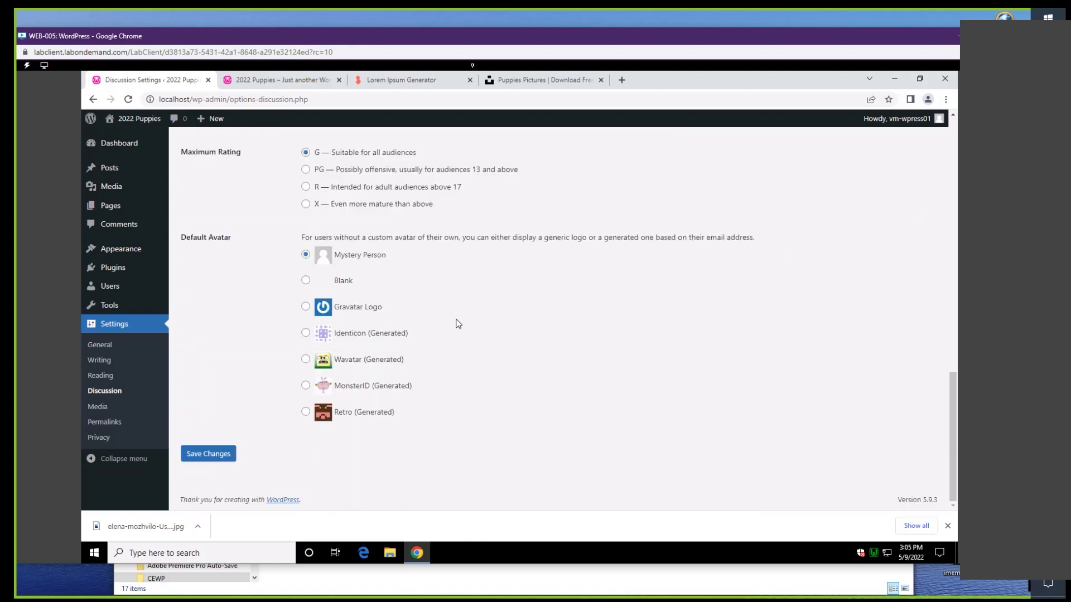
click(226, 459)
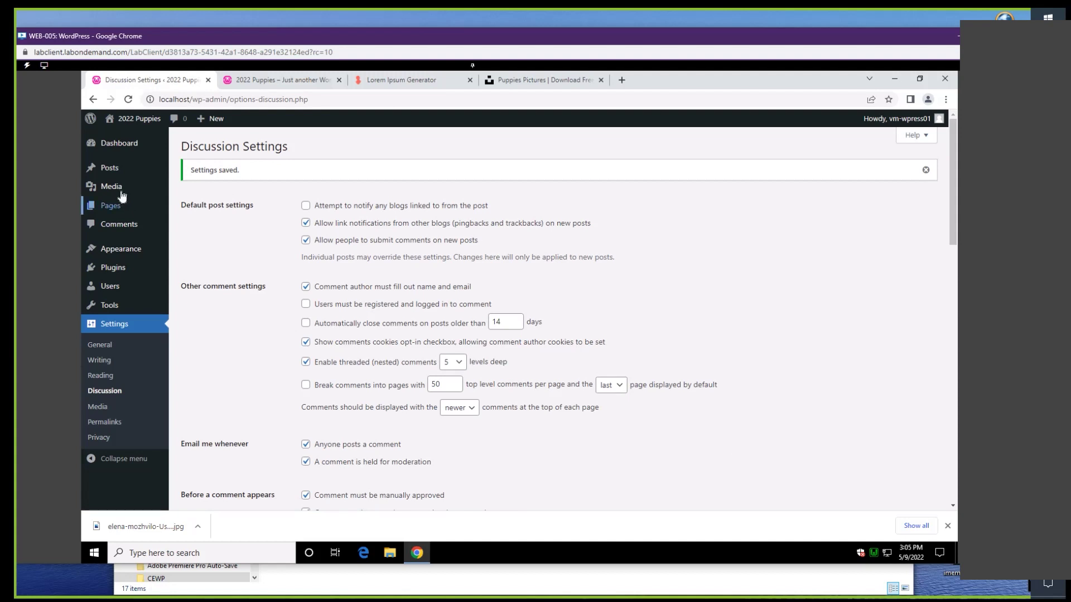
In the media settings, set the thumbnail size's width and height to 0
mouse_move(121, 196)
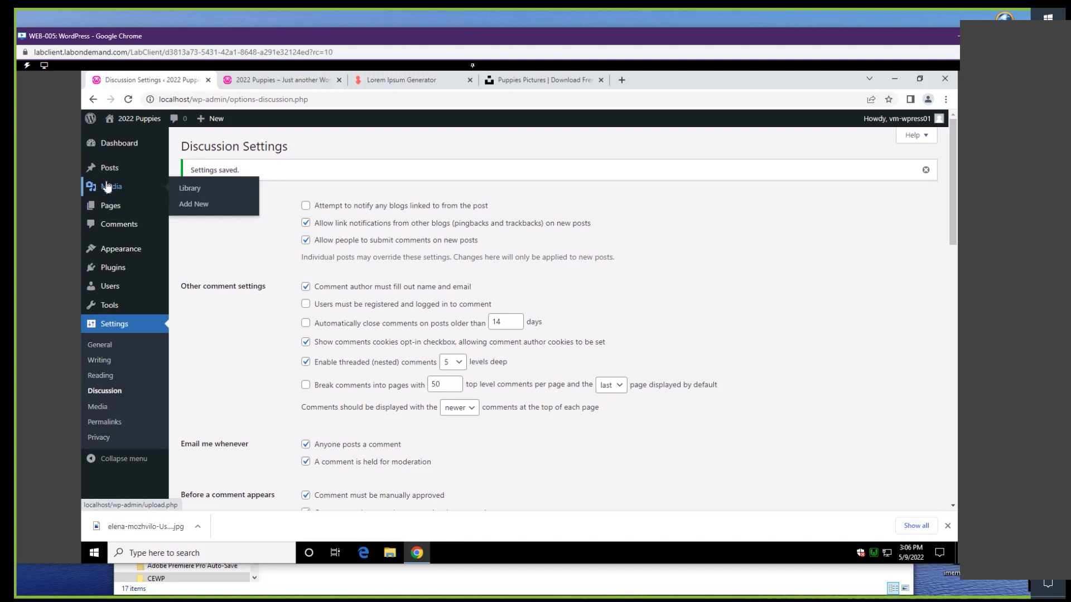
click(98, 407)
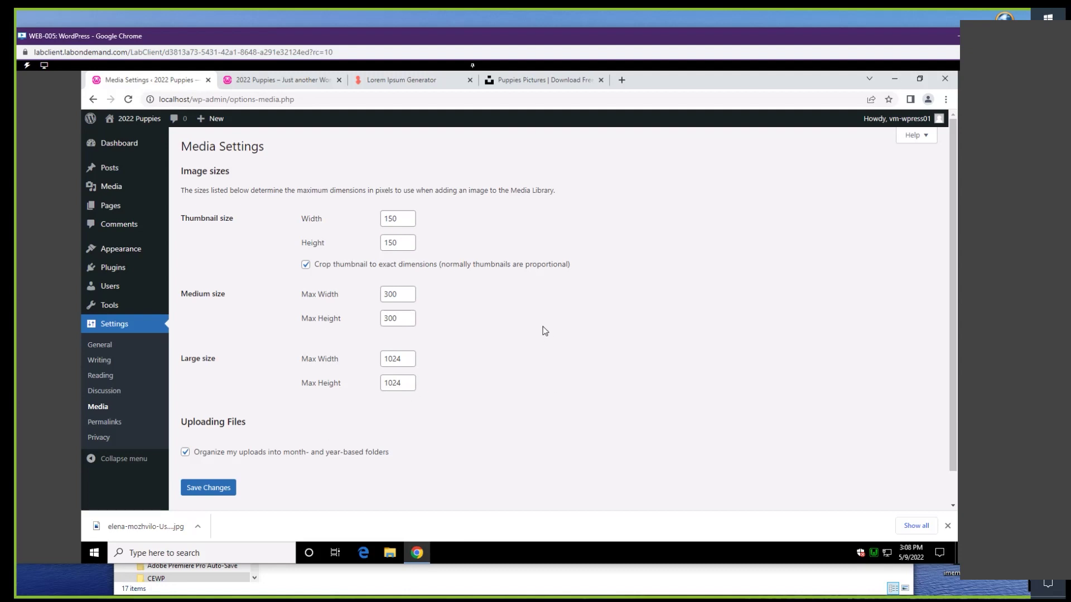
double_click(403, 218)
text(0)
double_click(416, 246)
text(0)
key(Tab)
Set the medium image size's maximum width and maximum height to 0
click(402, 294)
double_click(394, 294)
text(0)
double_click(403, 312)
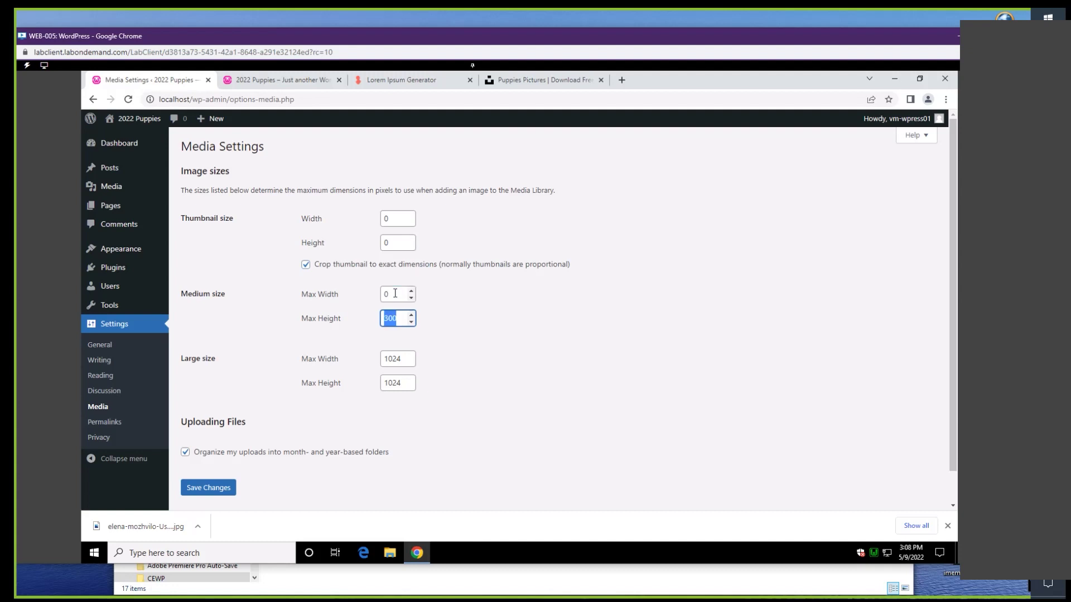
text(0)
Set the large image size's maximum width and height to 0, and save the media settings
double_click(399, 361)
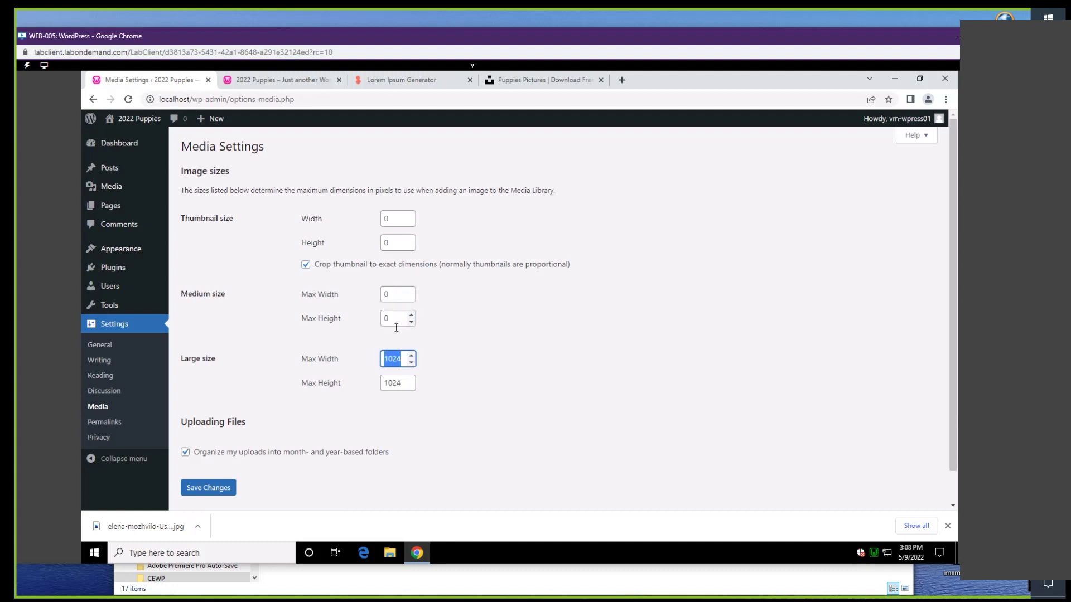
text(0)
click(389, 382)
double_click(390, 383)
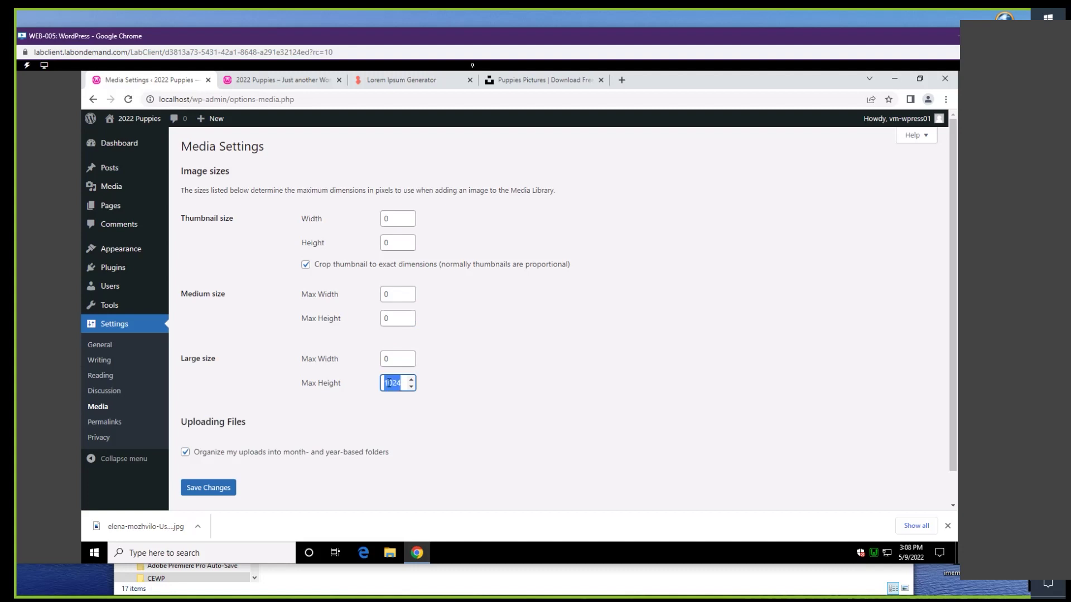
text(0)
key(Tab)
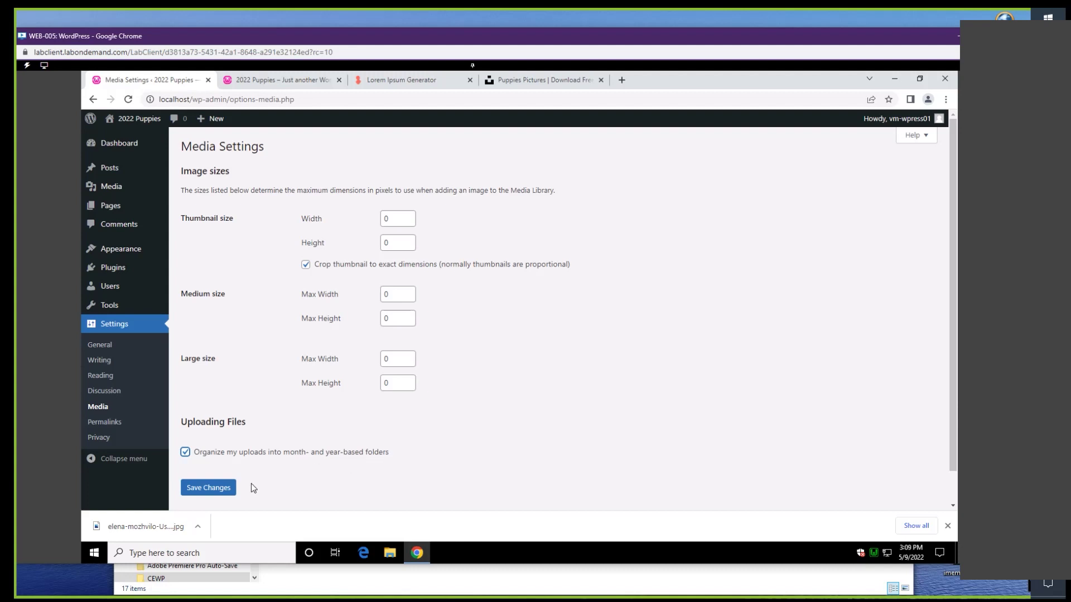
click(223, 494)
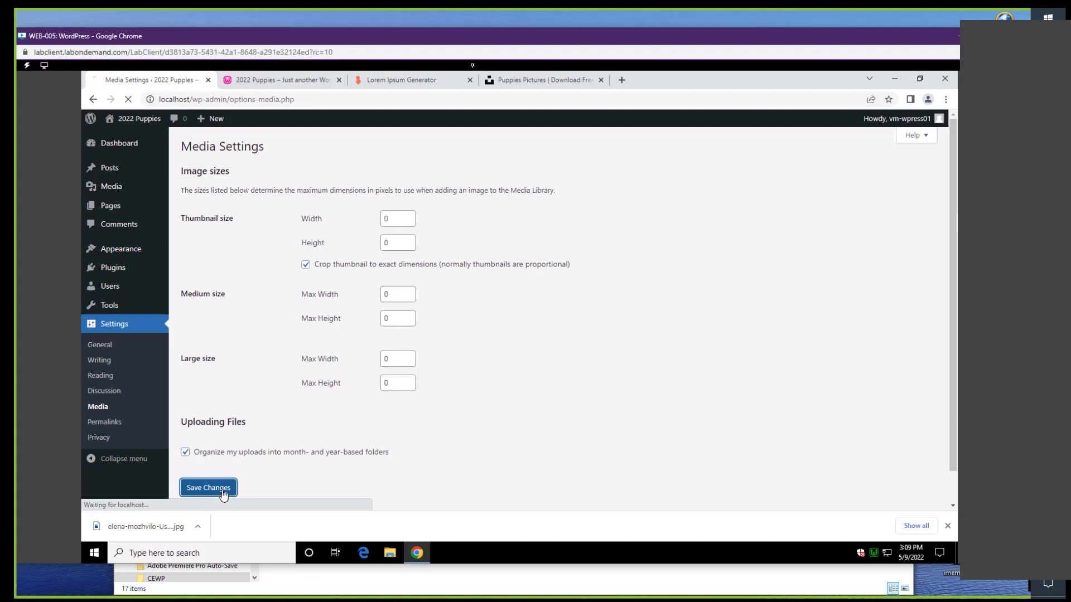
In the permalink settings, choose the Post name URL structure and save the change
click(106, 423)
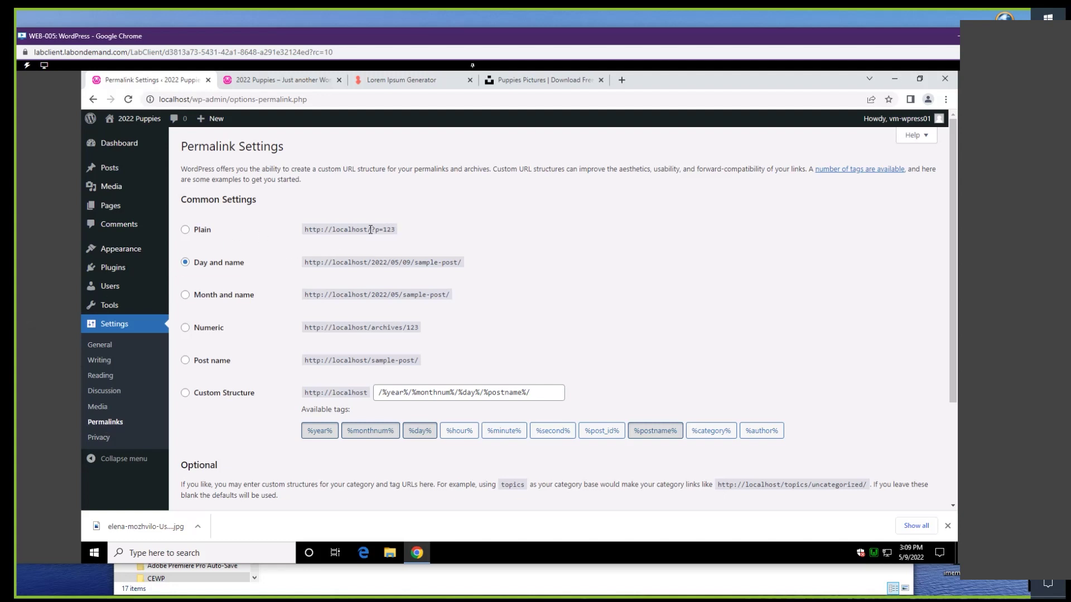
drag(372, 230, 396, 230)
click(186, 361)
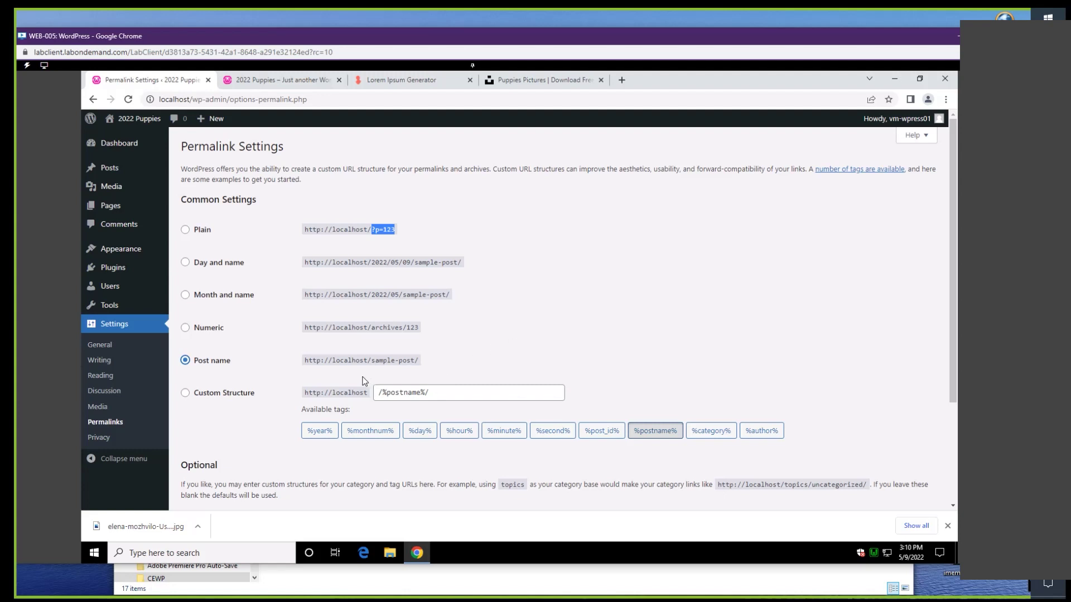
scroll(580, 338, down, 3)
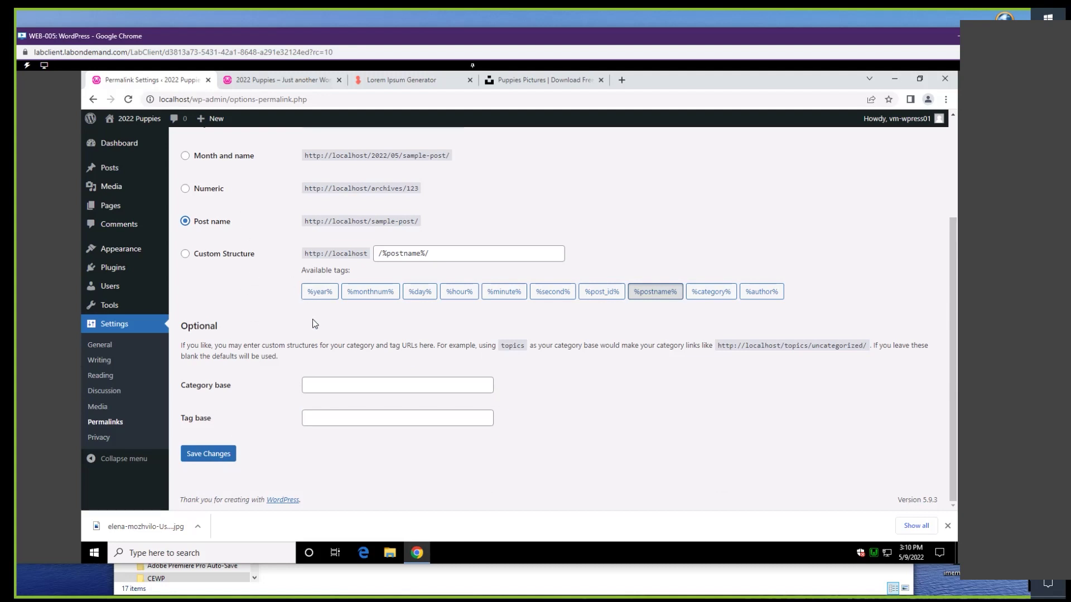
scroll(469, 435, up, 3)
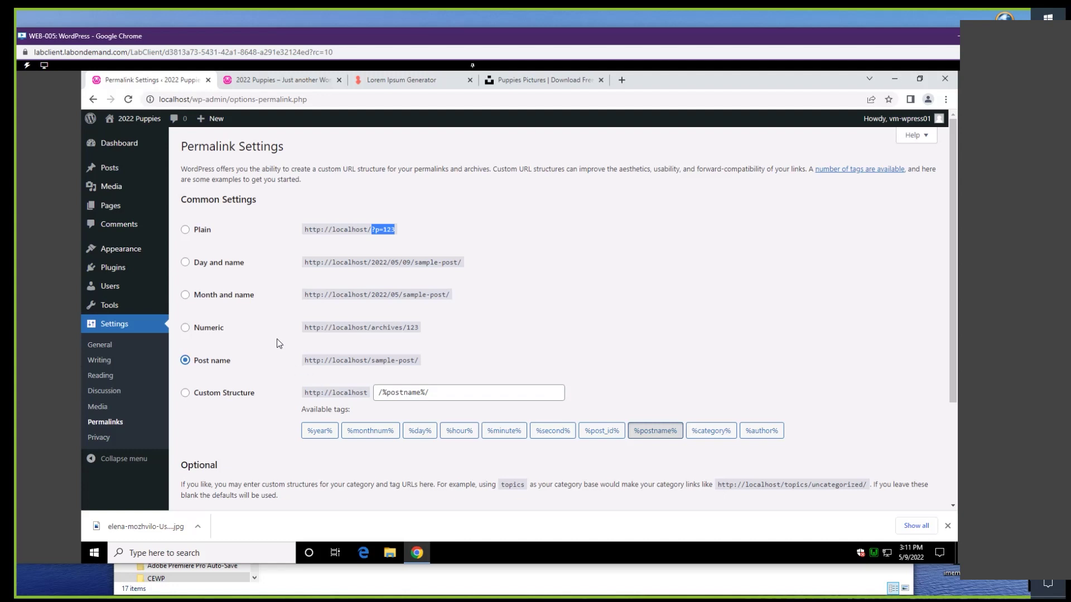
scroll(248, 412, down, 3)
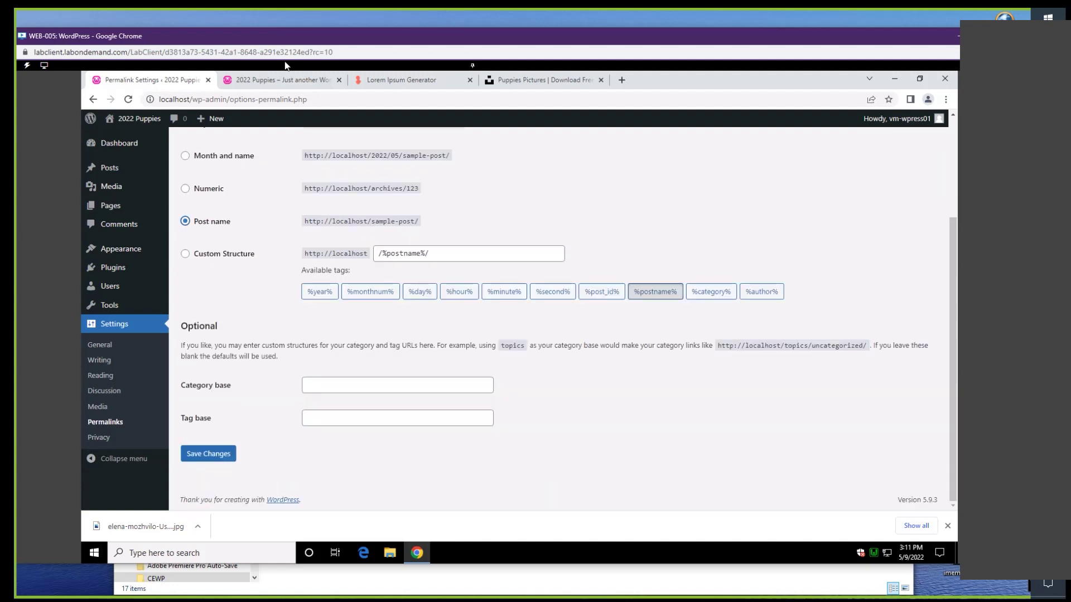
click(222, 460)
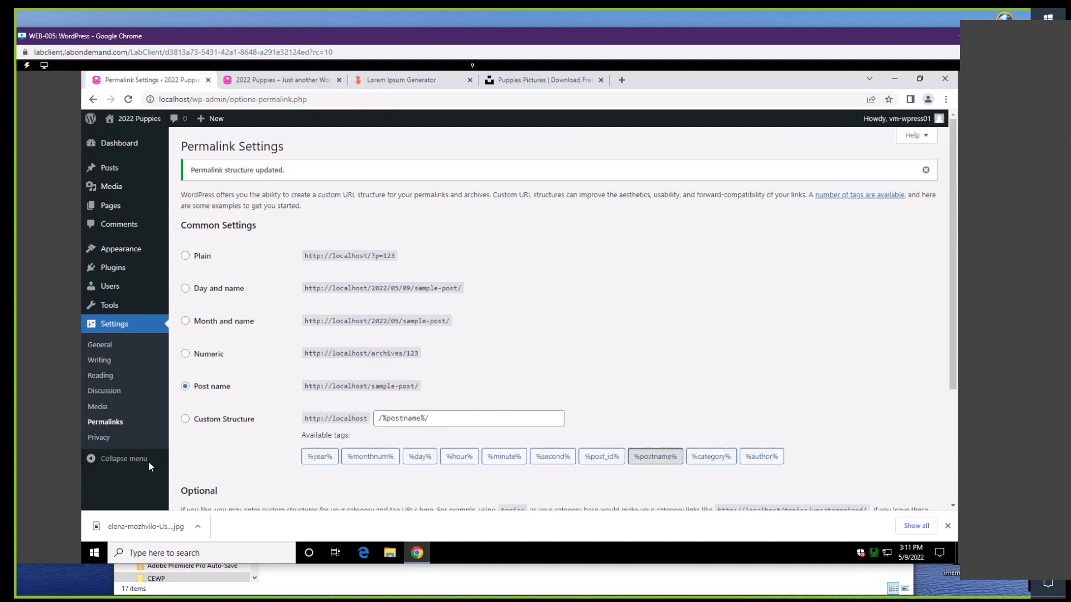
Open the site's privacy settings
click(90, 440)
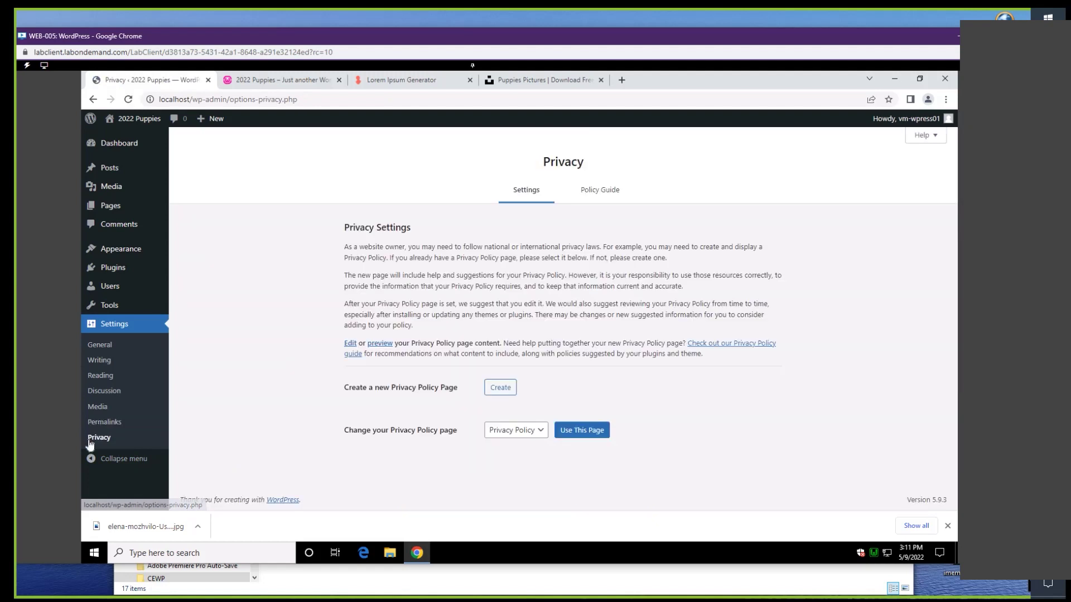